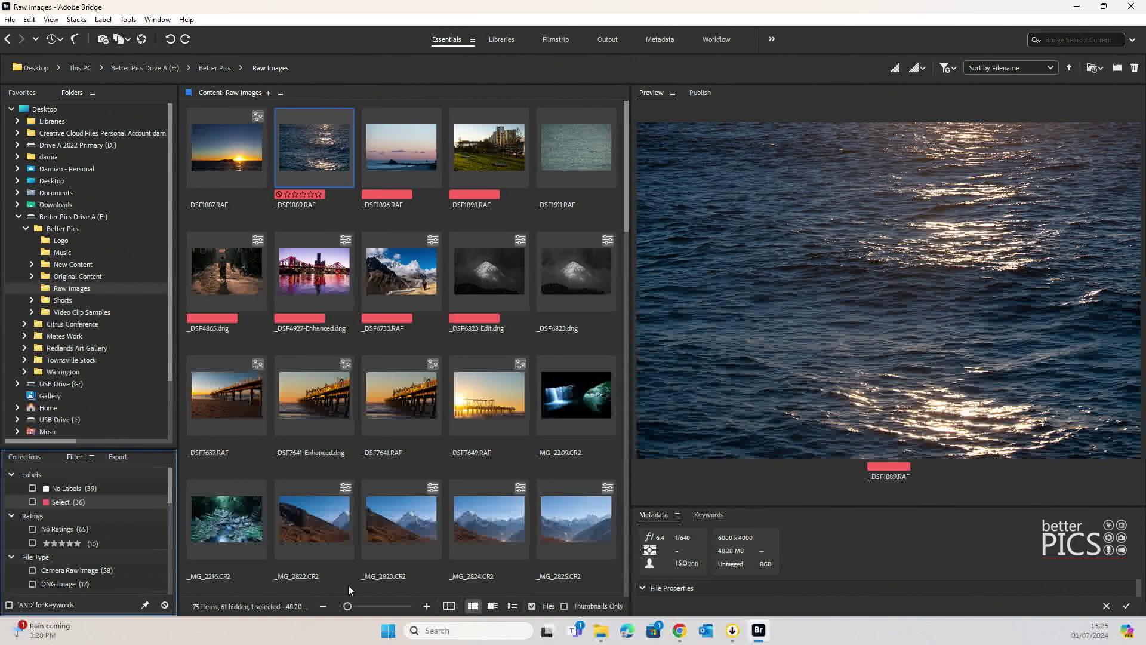
# Filter the Raw images folder to the 36 Select-labelled photos and scroll through the thumbnails
pyautogui.click(33, 502)
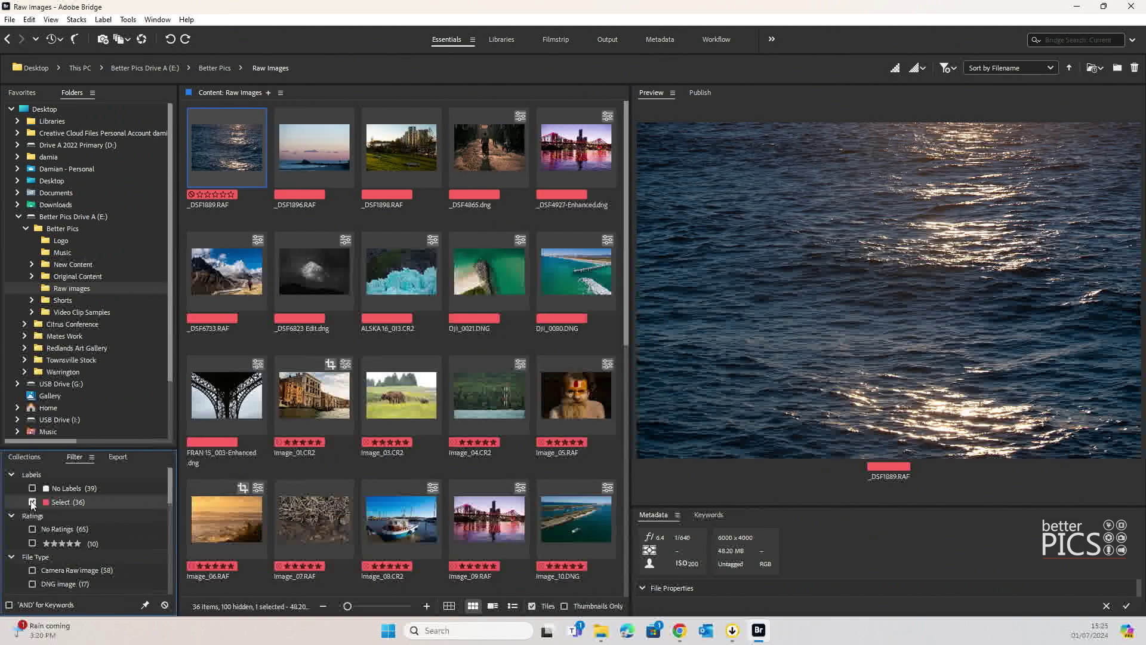
pyautogui.scroll(-5, 425, 359)
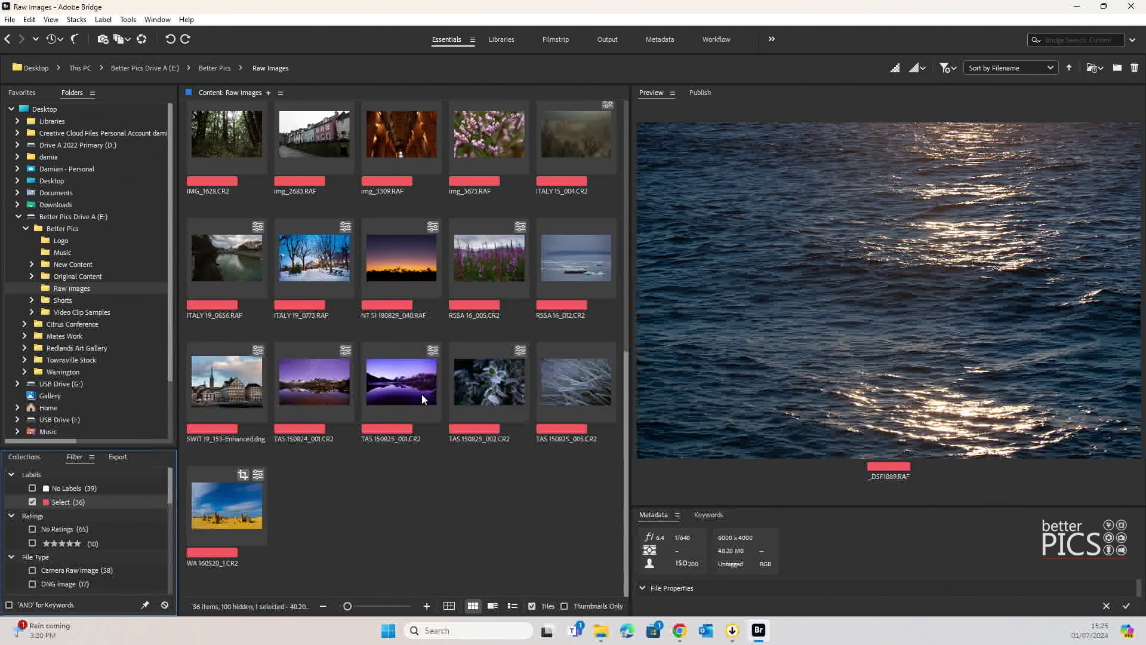
pyautogui.scroll(5, 432, 425)
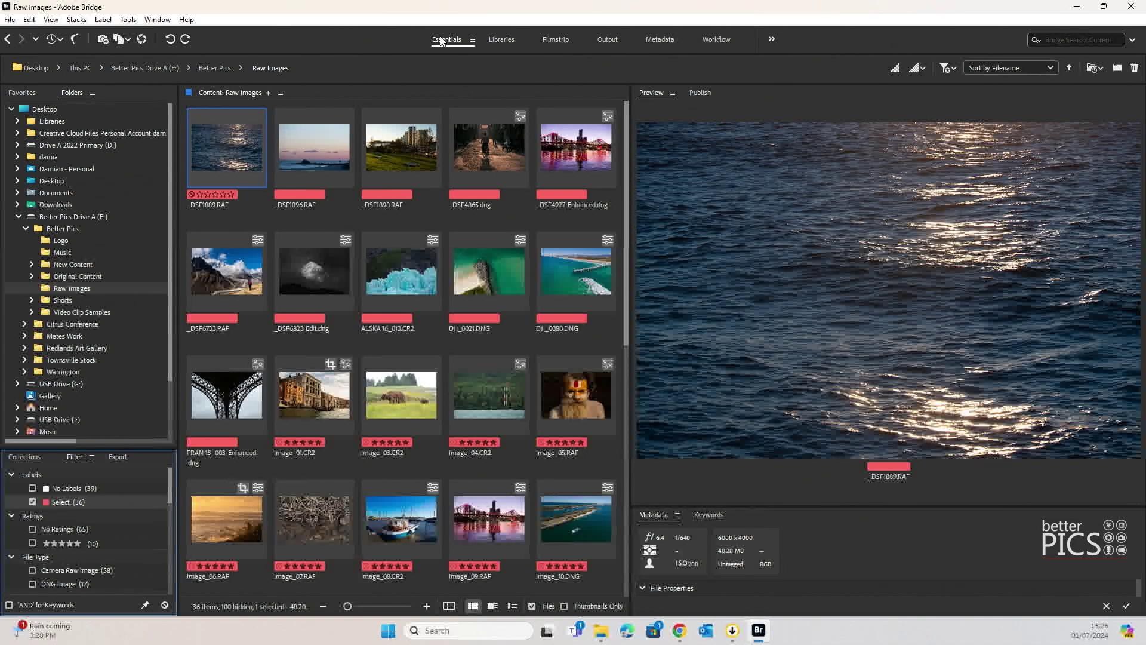
pyautogui.click(607, 38)
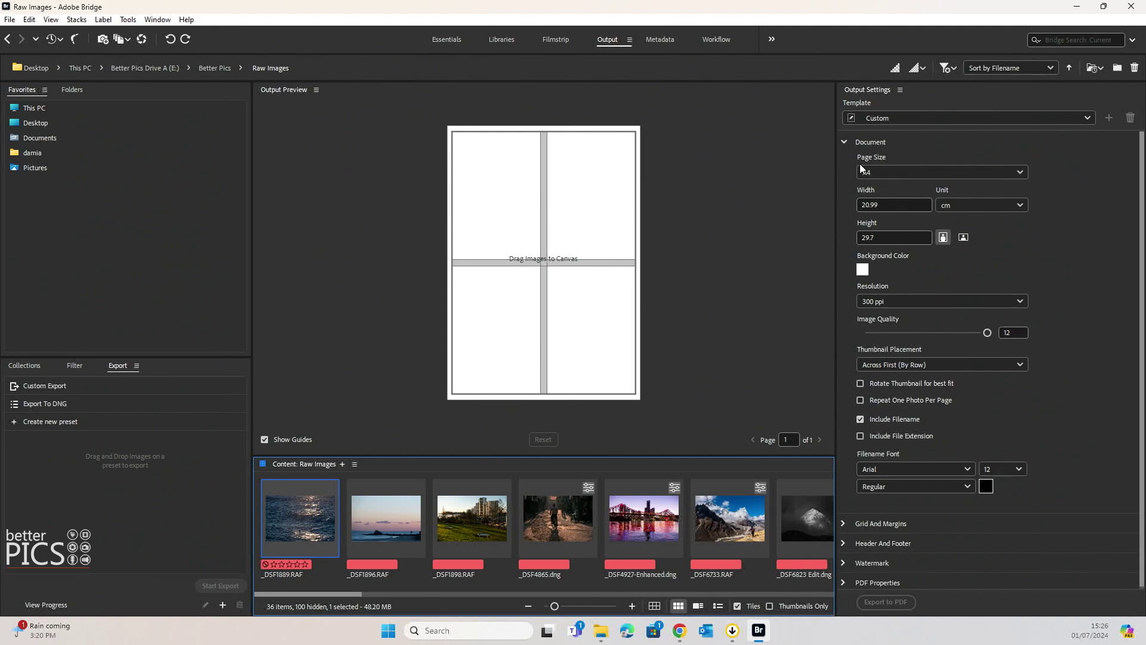
pyautogui.click(883, 171)
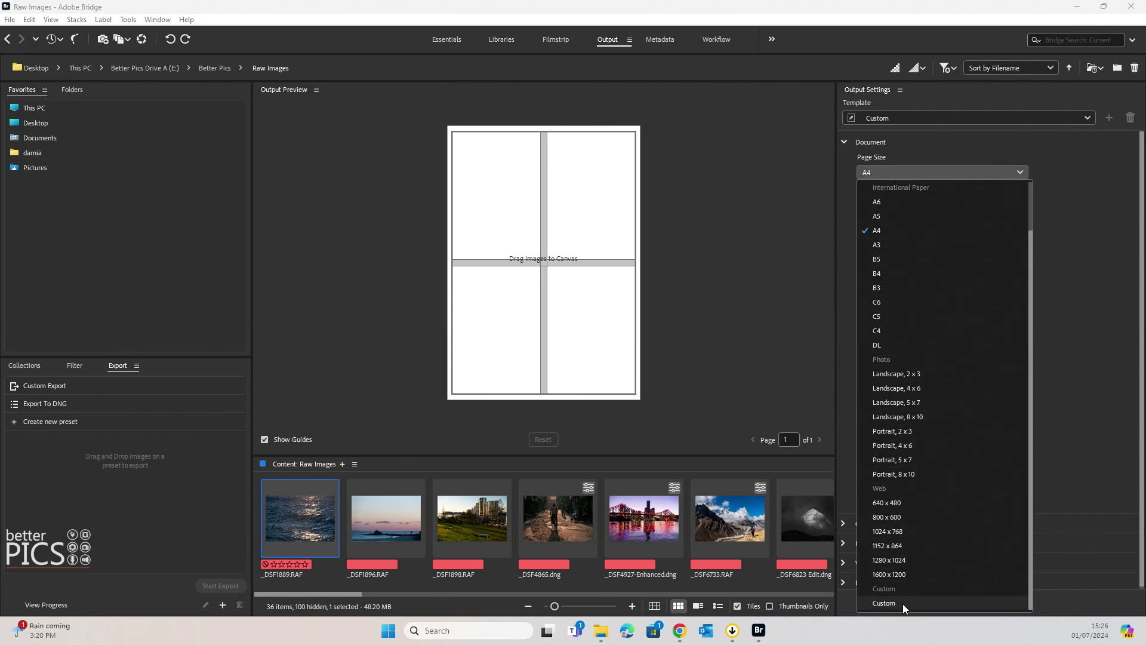
pyautogui.click(1075, 171)
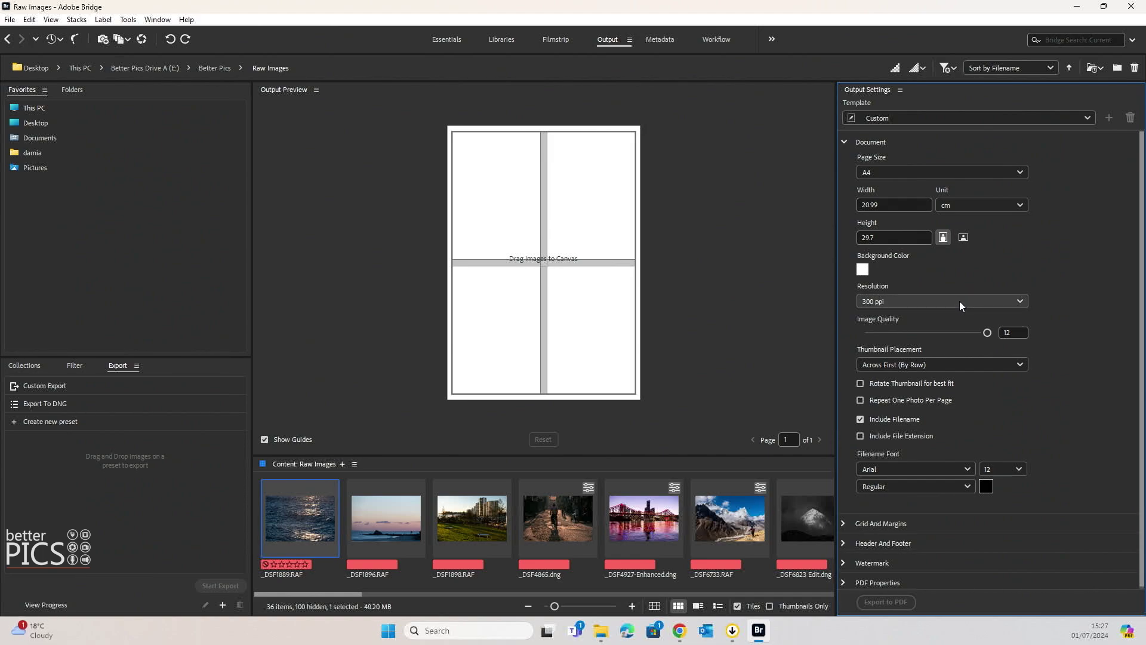
pyautogui.click(1005, 332)
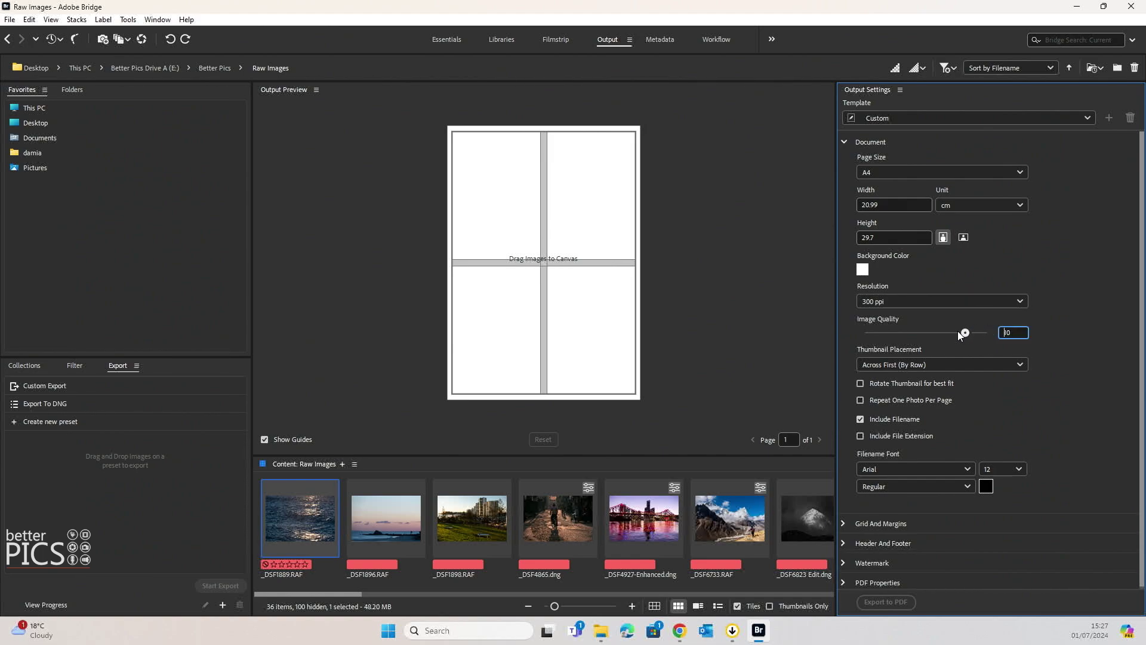
pyautogui.write('9')
pyautogui.click(990, 332)
pyautogui.scroll(-1, 1126, 258)
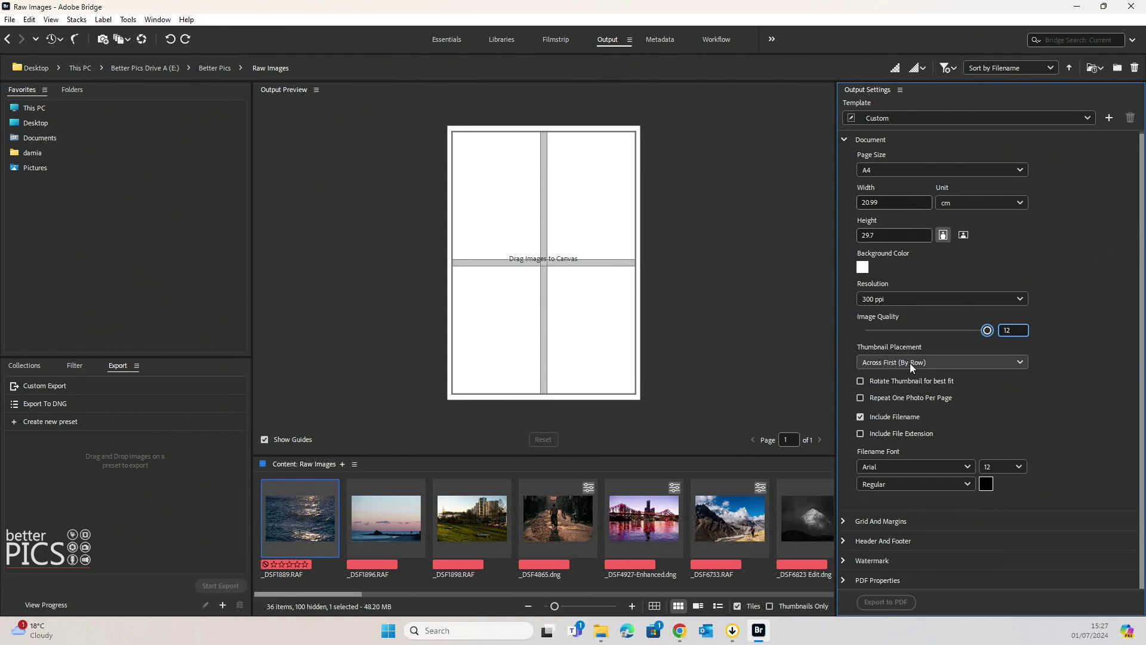
pyautogui.click(961, 360)
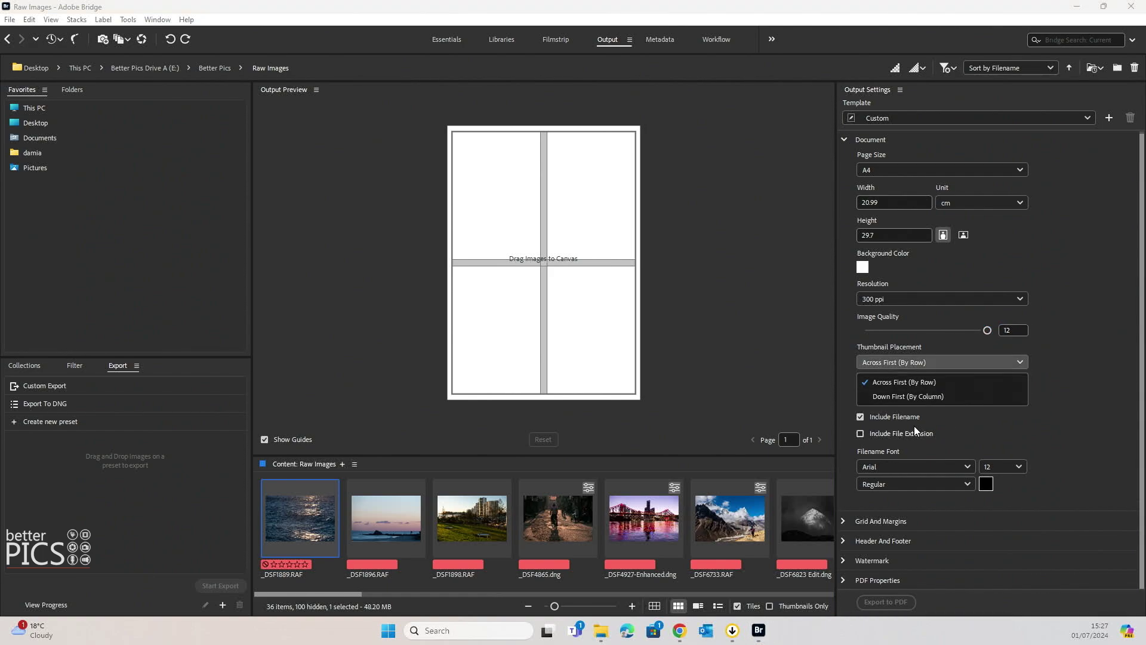
pyautogui.click(1083, 373)
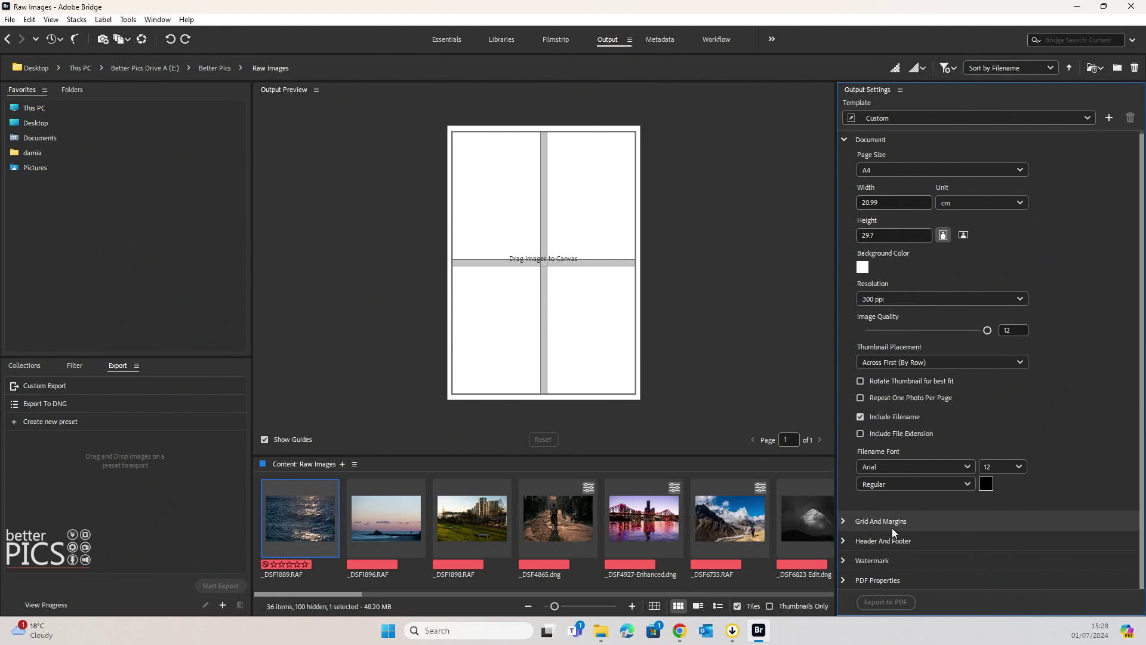
# Review the 2×2 Grid And Margins settings and the Header And Footer settings, which include no header or footer
pyautogui.click(850, 525)
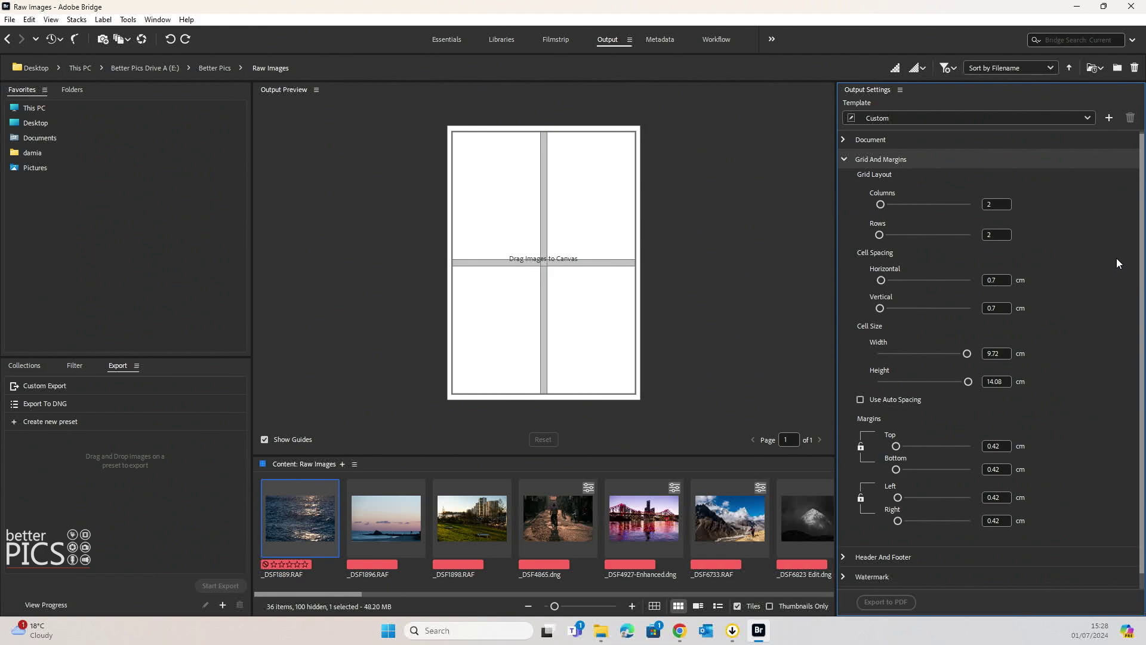
pyautogui.click(843, 558)
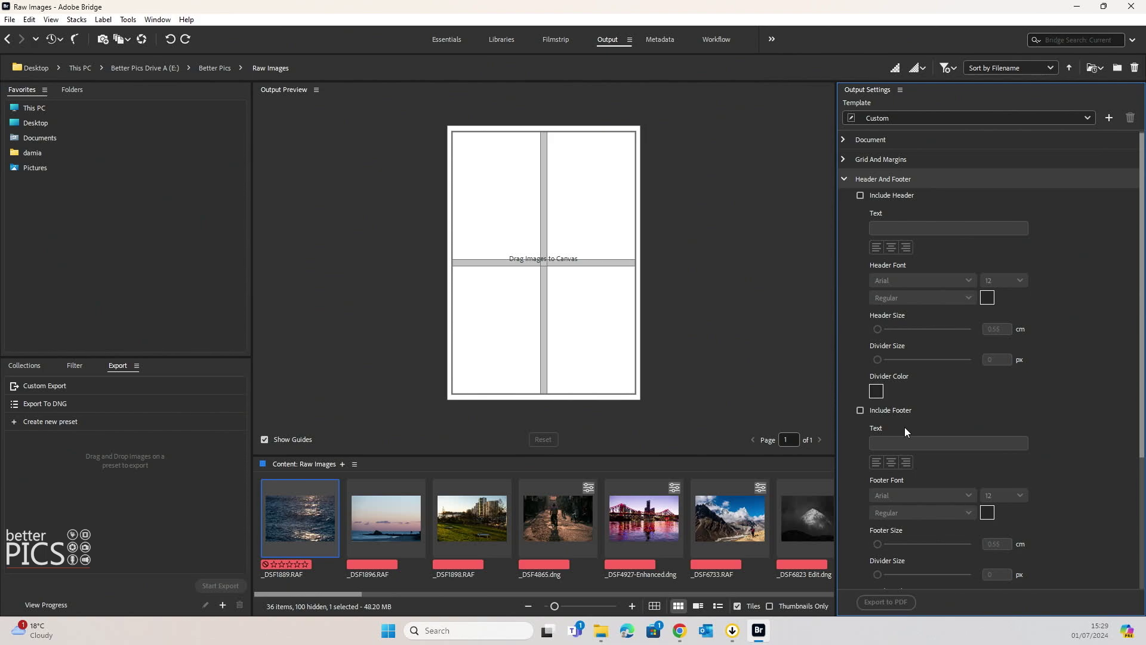
# Collapse Header And Footer, review Watermark and PDF Properties, and keep the page transition at None
pyautogui.click(844, 179)
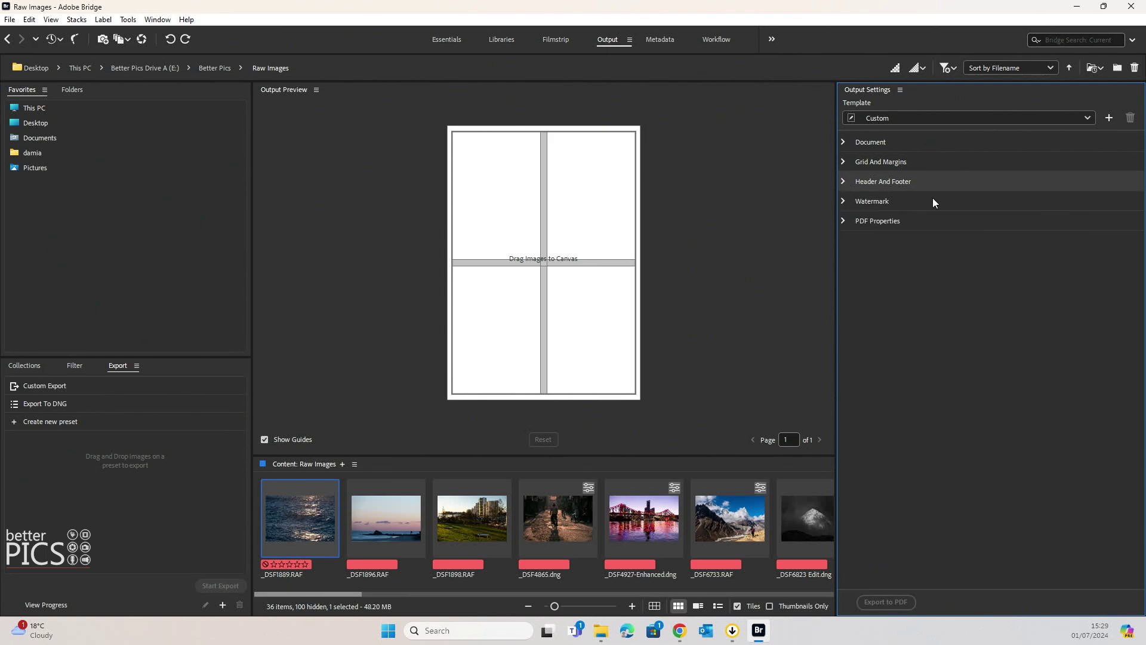
pyautogui.click(844, 200)
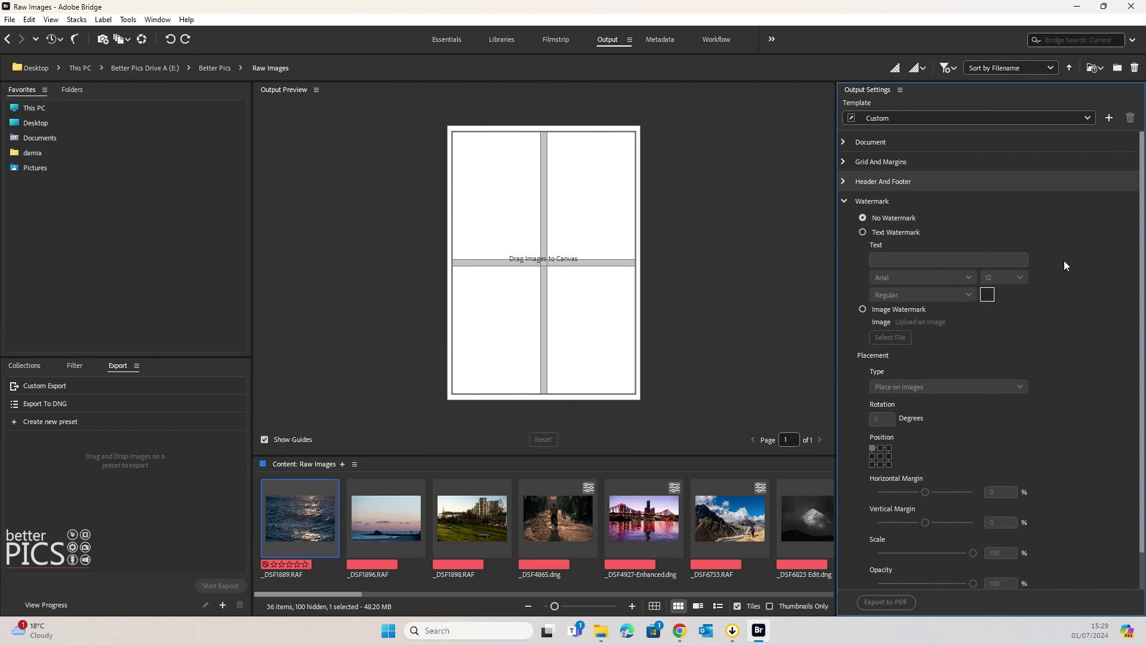
pyautogui.click(853, 201)
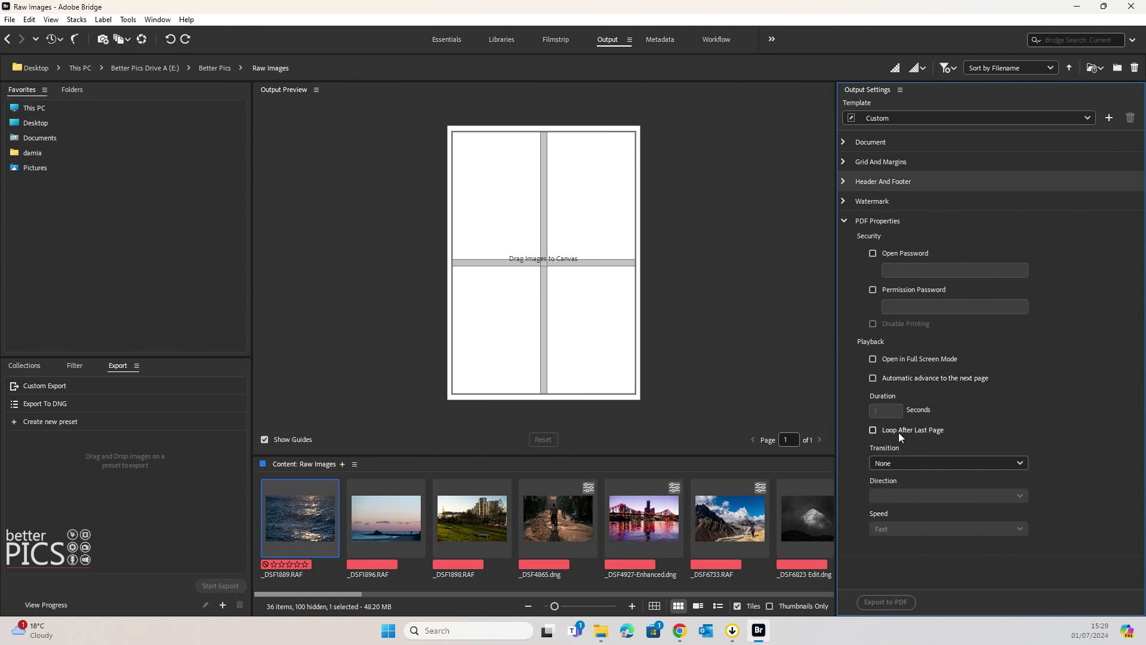
pyautogui.click(954, 460)
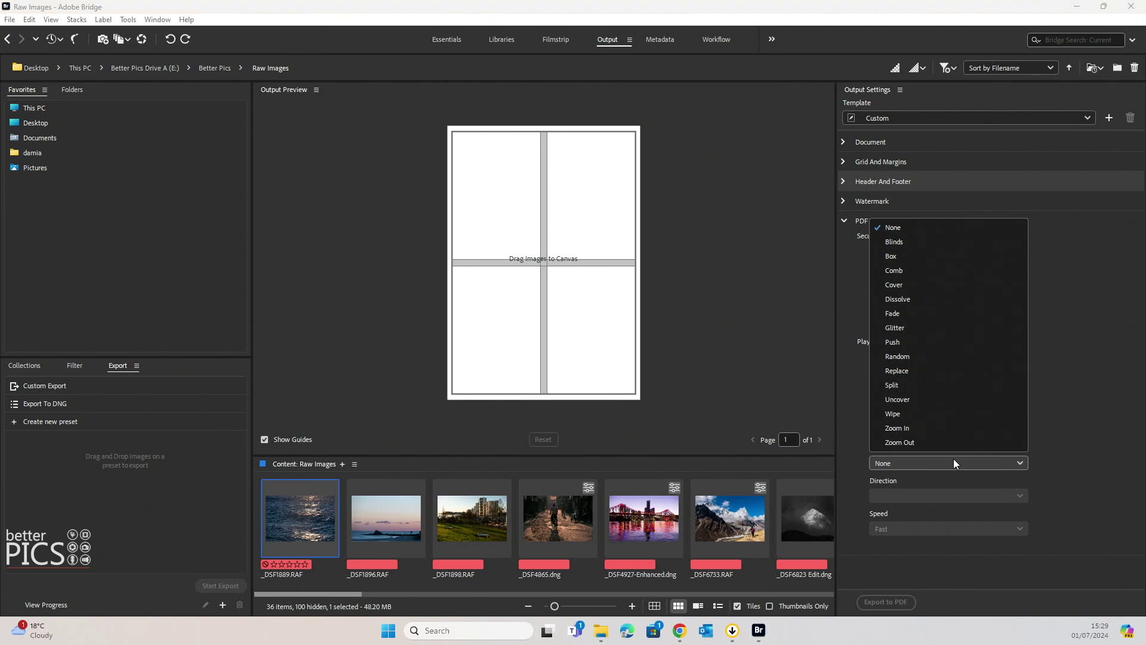
pyautogui.click(954, 460)
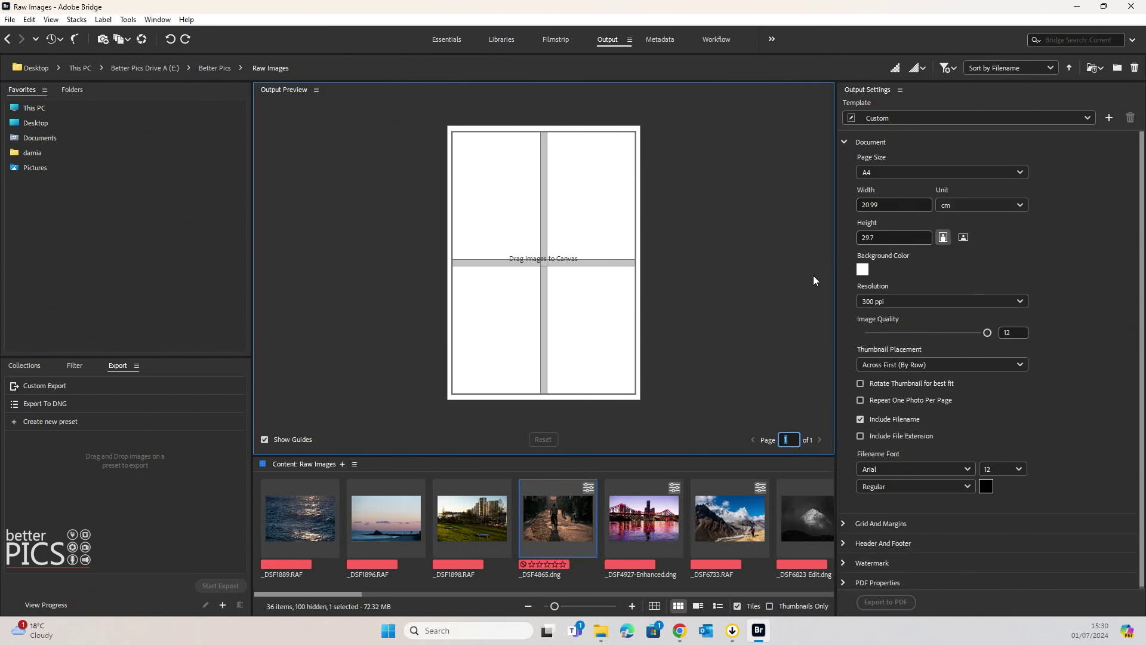
# Place _DSF1889, _DSF1896, _DSF1898 and _DSF4865 into the four layout cells, then reset the layout
pyautogui.moveTo(299, 514); pyautogui.dragTo(536, 347)
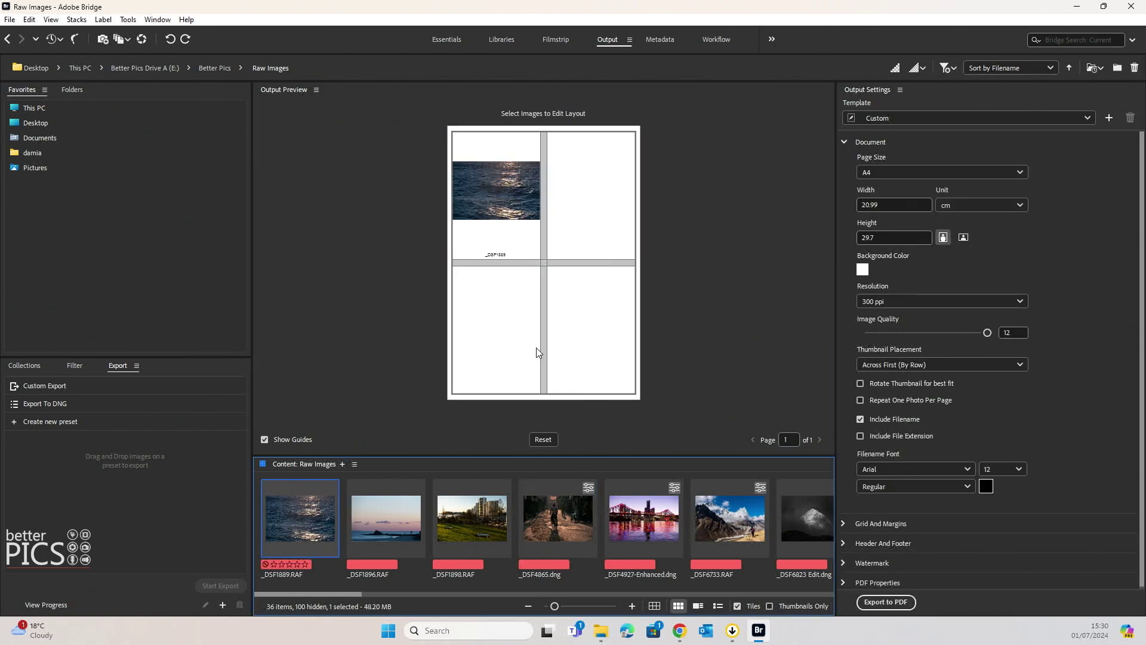
pyautogui.moveTo(404, 525); pyautogui.dragTo(556, 247)
pyautogui.moveTo(471, 518); pyautogui.dragTo(497, 337)
pyautogui.moveTo(537, 515); pyautogui.dragTo(564, 361)
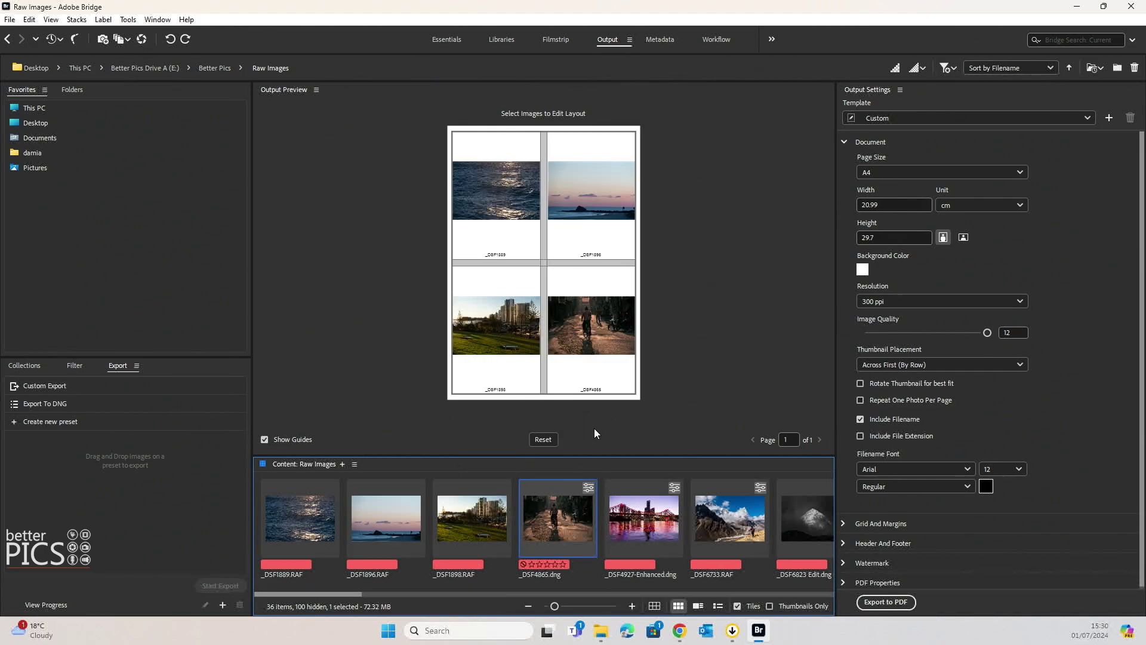
pyautogui.click(542, 440)
# Select the first four photos together and drop them onto the 2×2 page at once
pyautogui.click(313, 524)
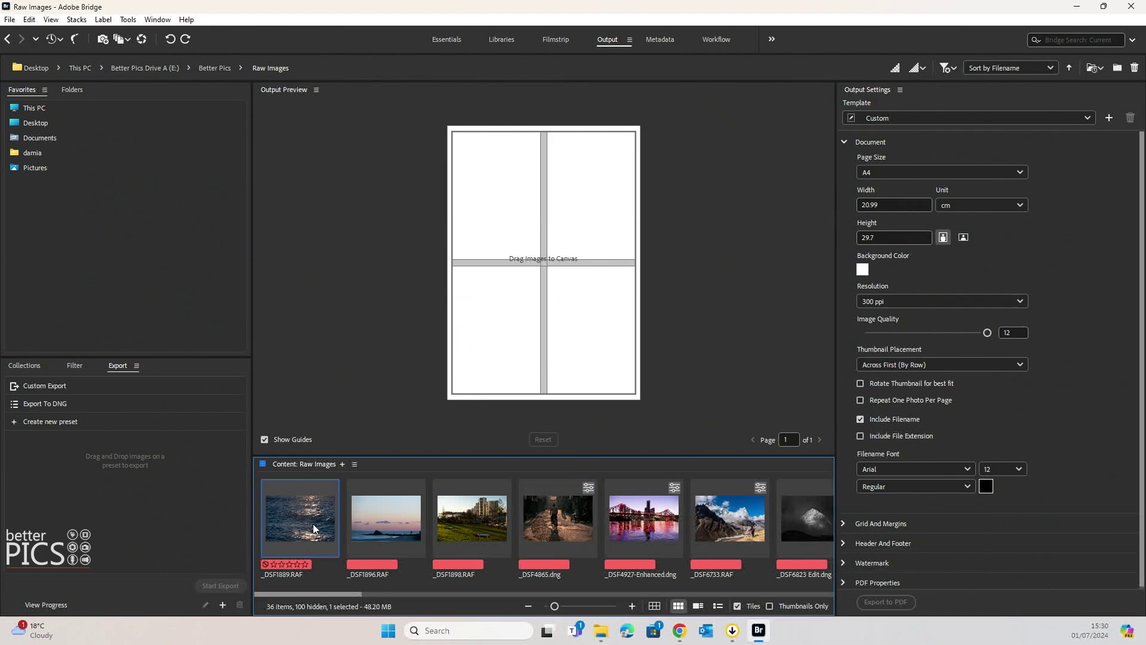
pyautogui.keyDown('shift'); pyautogui.click(549, 536); pyautogui.keyUp('shift')
pyautogui.moveTo(300, 523); pyautogui.dragTo(573, 215)
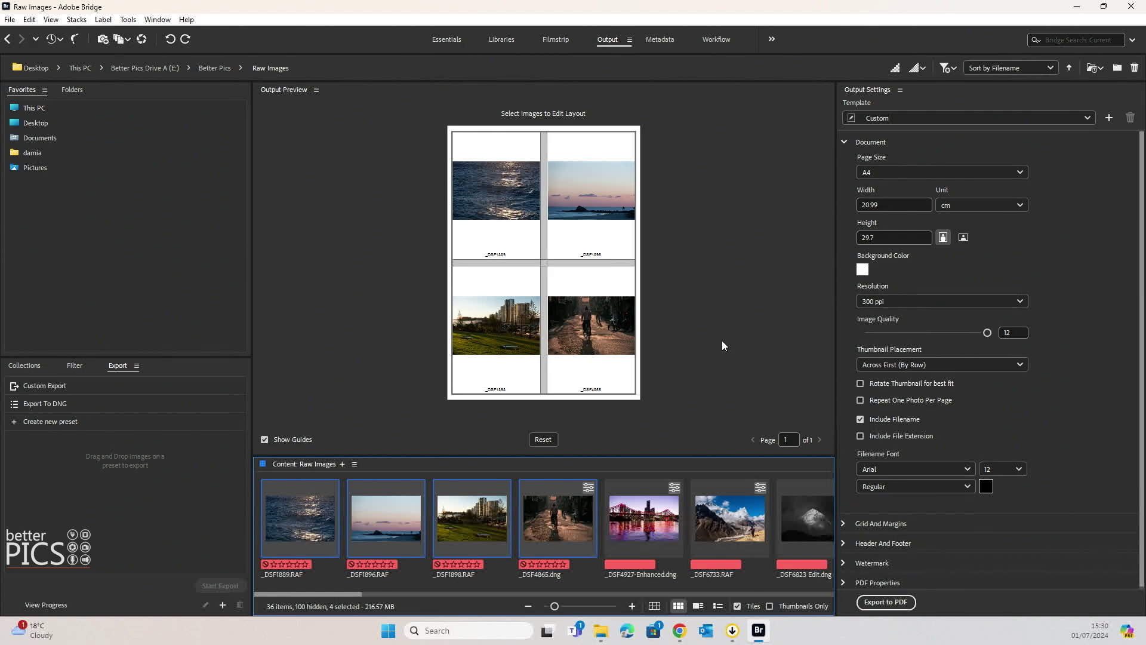
# Reset the layout and drop all 36 selected photos onto the contact sheet
pyautogui.click(543, 439)
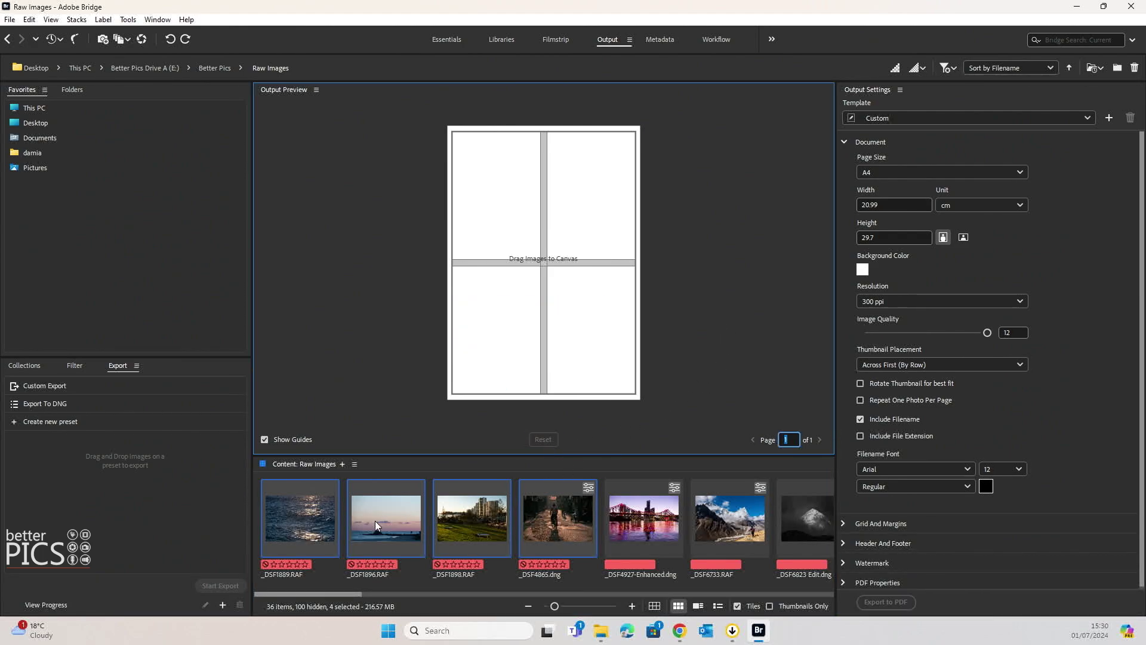
pyautogui.click(330, 528)
pyautogui.hotkey('ctrl', 'a')
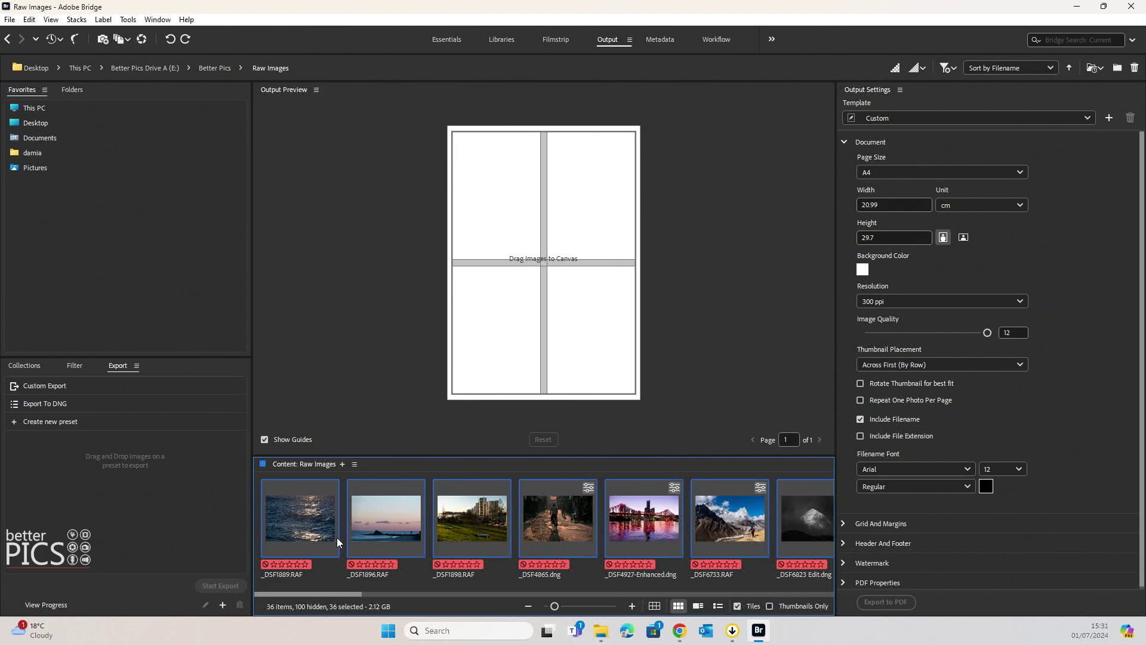
pyautogui.moveTo(280, 511); pyautogui.dragTo(601, 174)
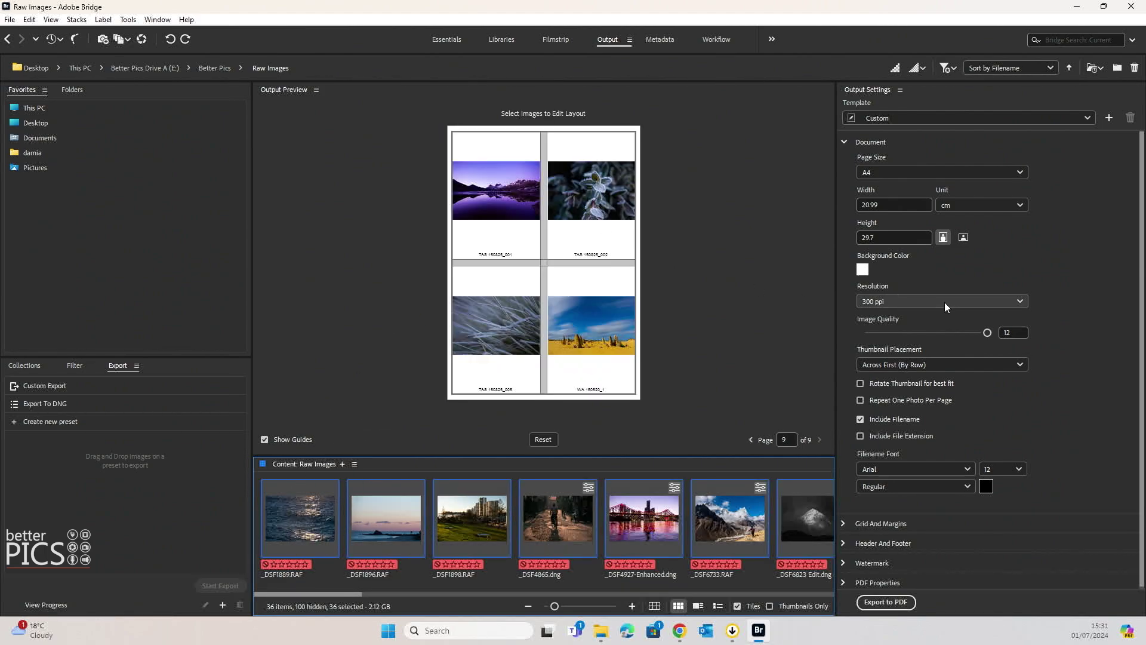
# Page the Output Preview back to page 1 of 9
pyautogui.click(750, 440)
pyautogui.click(751, 440)
pyautogui.click(747, 440)
pyautogui.click(747, 441)
pyautogui.click(747, 440)
pyautogui.click(747, 441)
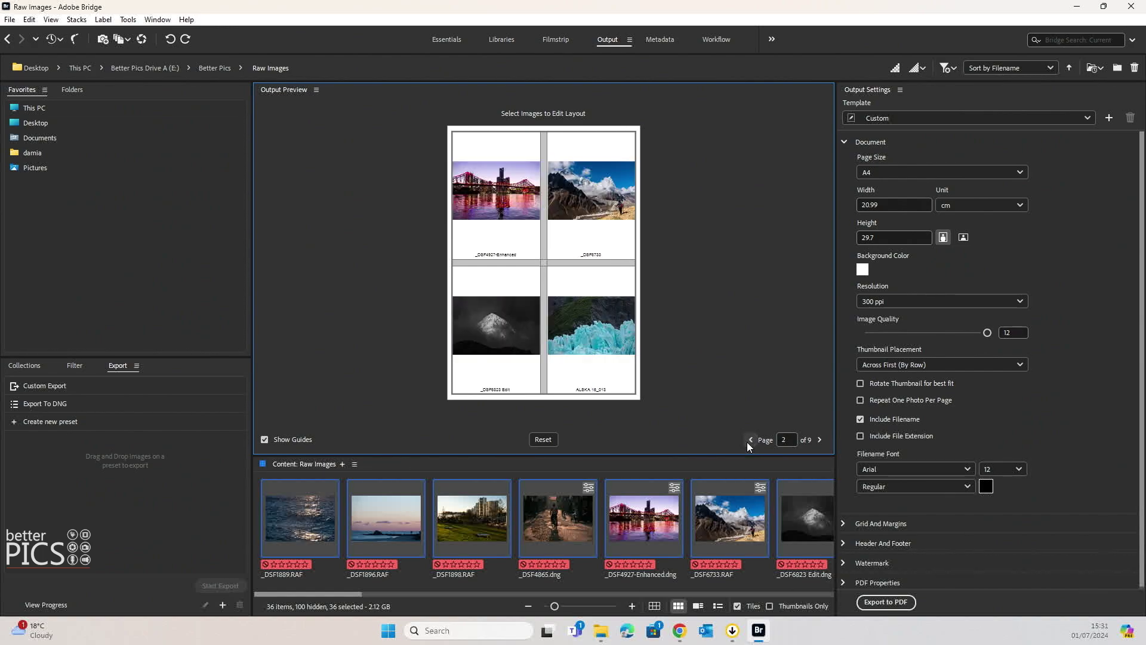
pyautogui.click(747, 441)
pyautogui.click(748, 440)
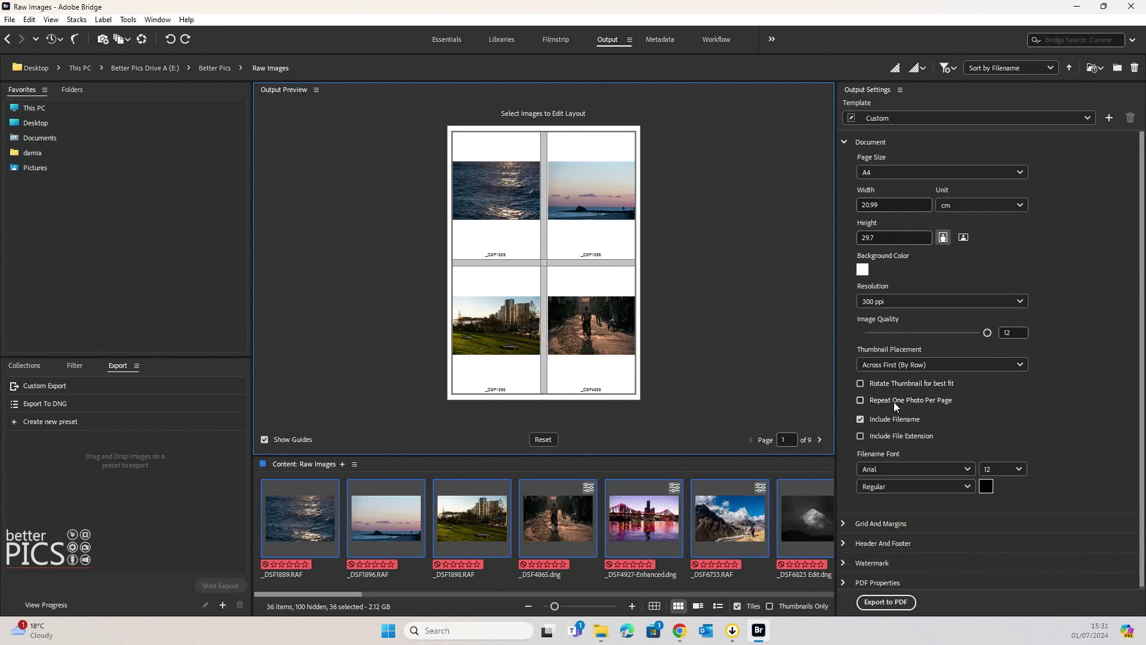
# Preview best-fit rotation and Repeat One Photo Per Page across several pages, then switch both off
pyautogui.click(861, 384)
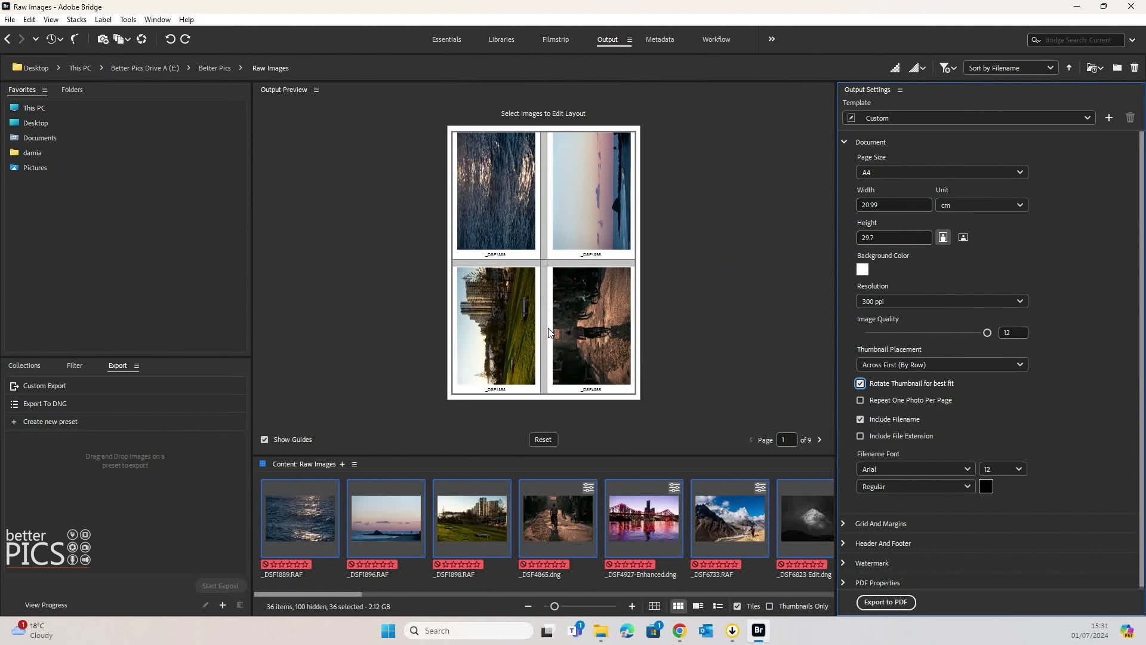
pyautogui.click(860, 382)
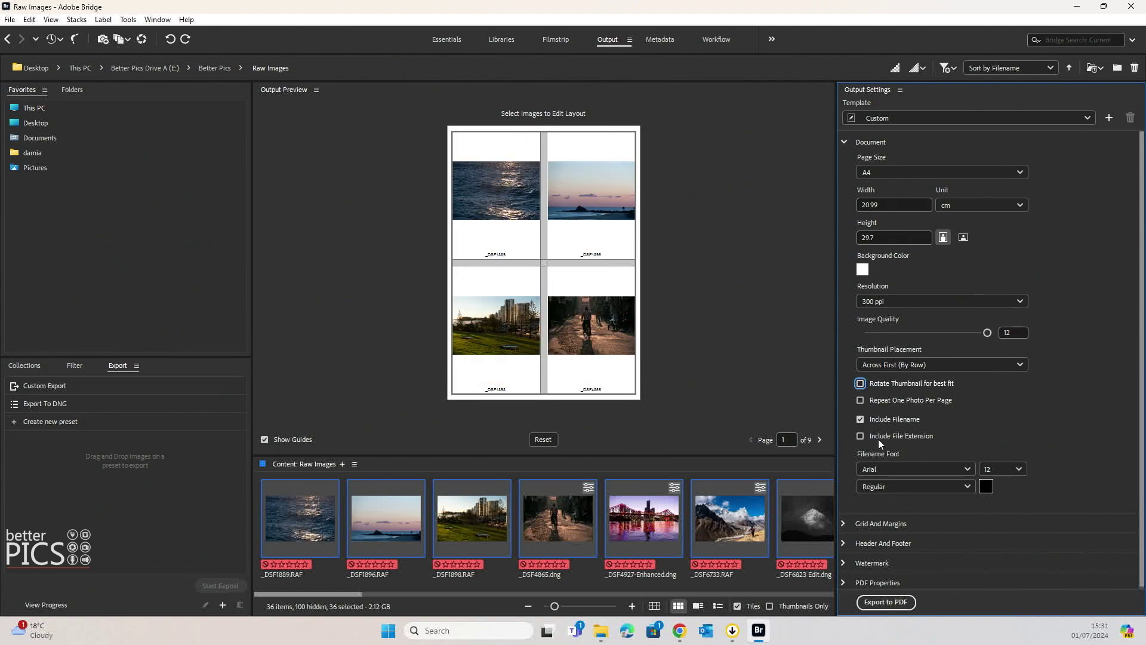
pyautogui.click(861, 400)
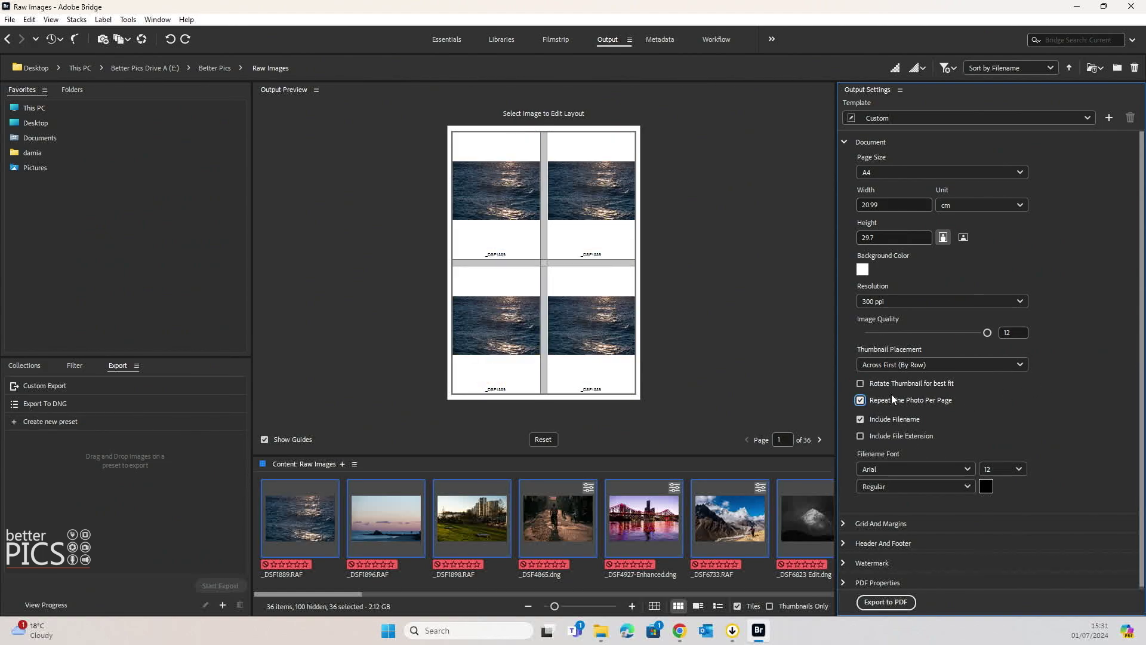
pyautogui.click(819, 438)
pyautogui.click(819, 439)
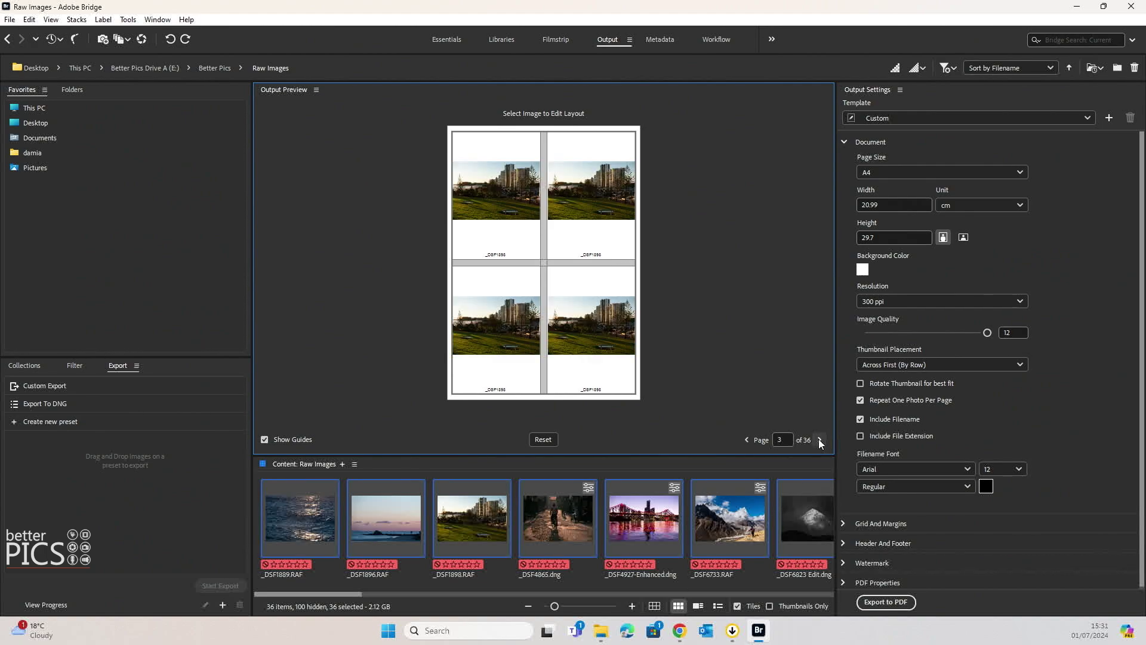
pyautogui.click(819, 439)
pyautogui.click(818, 439)
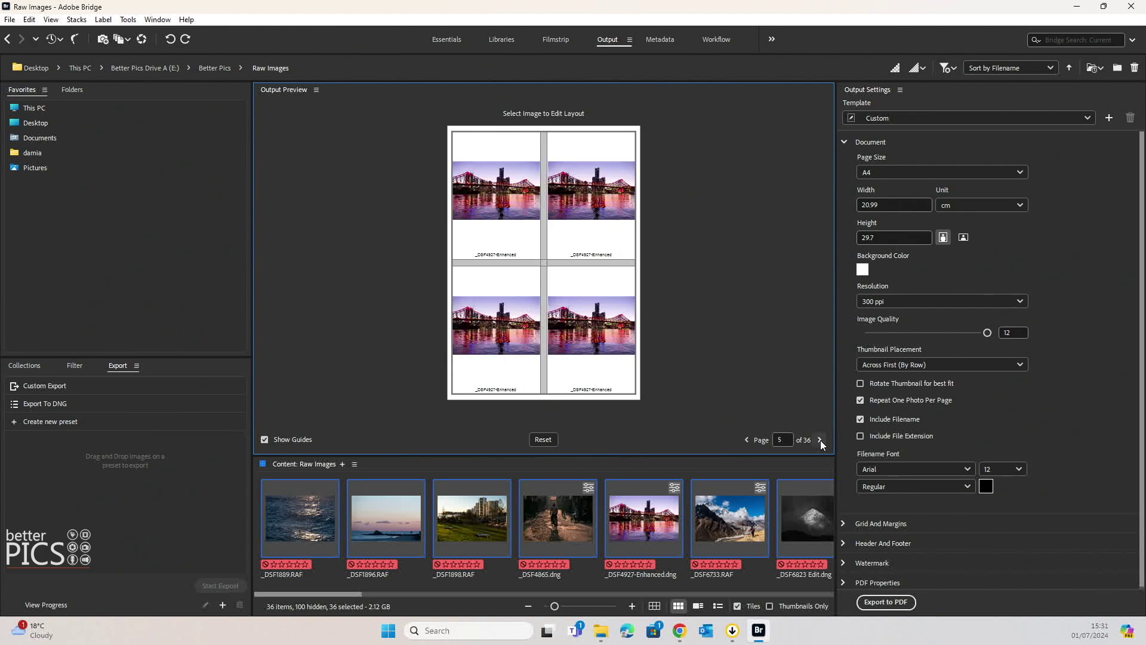
pyautogui.click(862, 398)
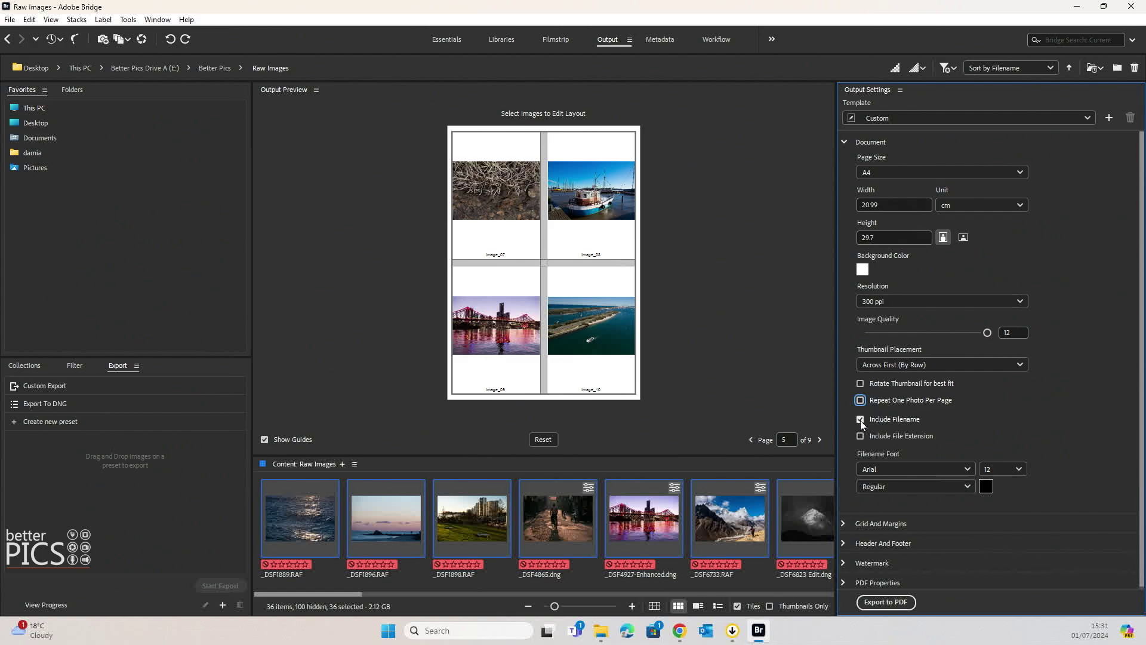
# Toggle the filename captions and the file extension option, leaving filenames shown without extensions
pyautogui.click(860, 419)
pyautogui.click(860, 419)
pyautogui.click(860, 436)
pyautogui.click(860, 436)
# Set Grid And Margins to 1 column and 1 row, then reopen the Document section
pyautogui.click(880, 523)
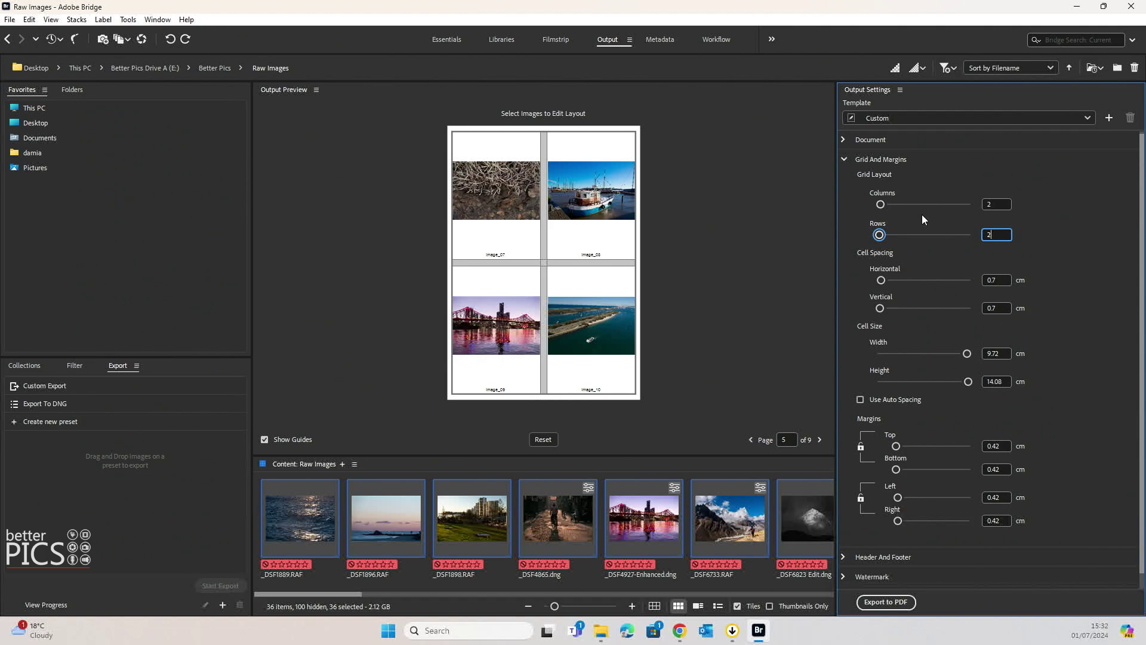
pyautogui.click(1004, 204)
pyautogui.write('1')
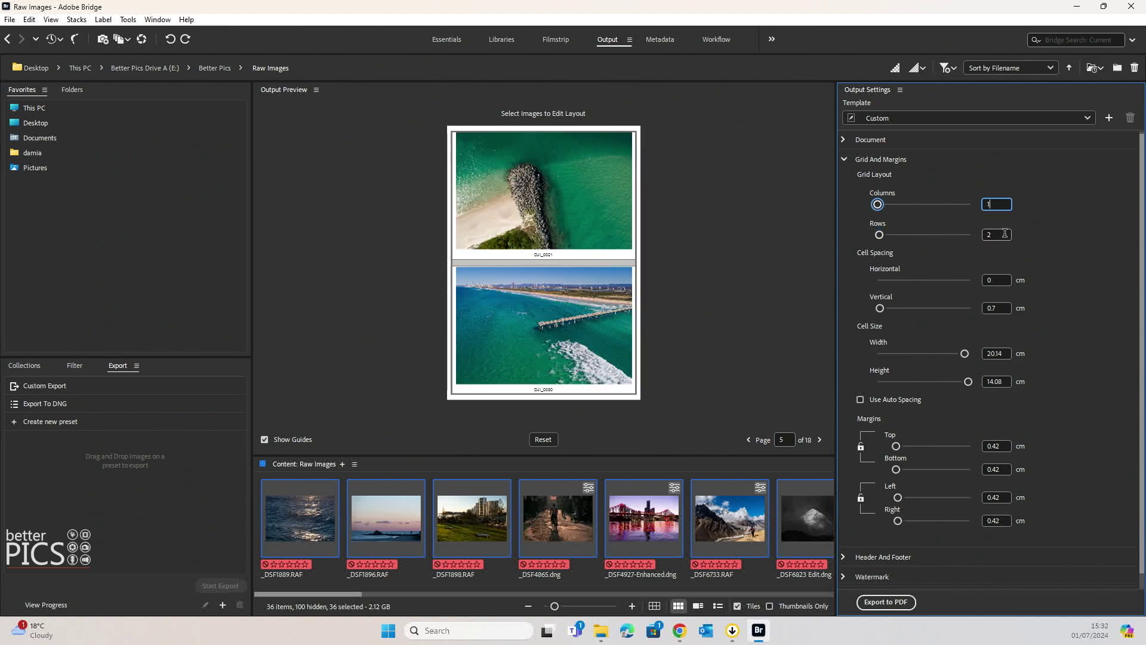
pyautogui.press('Tab')
pyautogui.write('1')
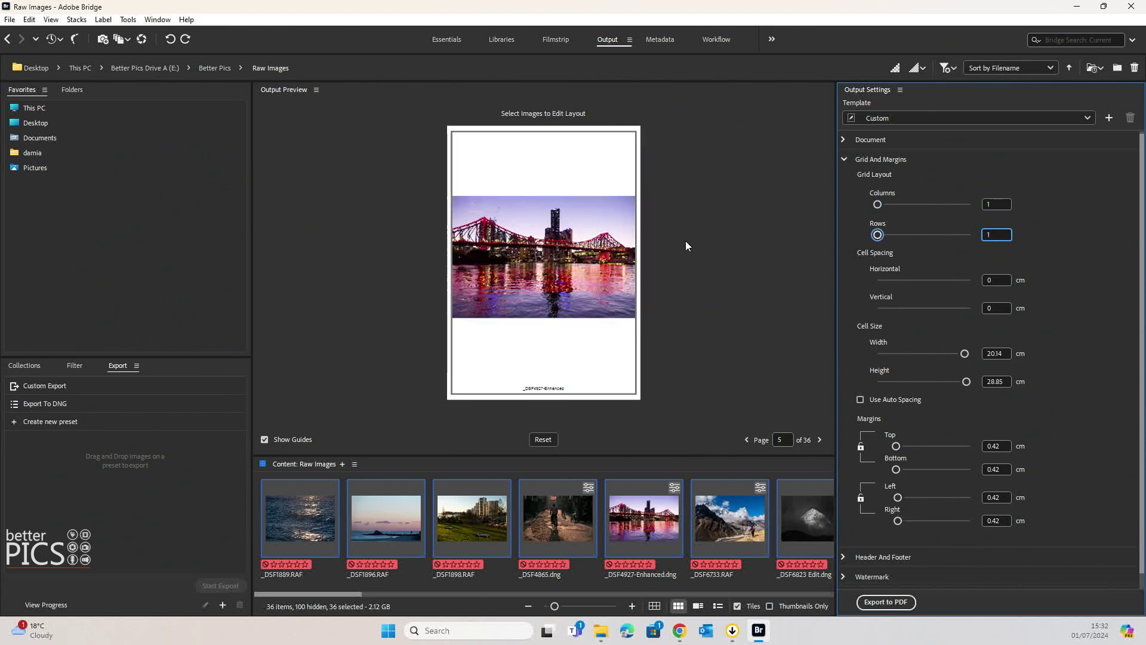
pyautogui.click(847, 140)
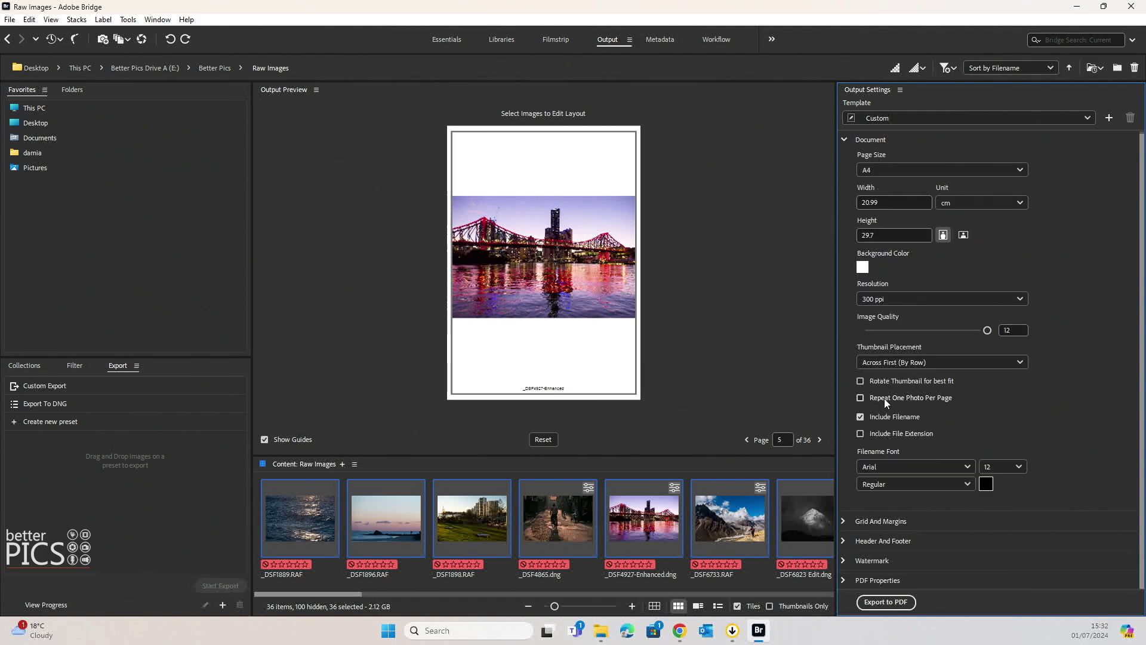
# Turn on Rotate Thumbnail for best fit and advance through the single-photo preview pages
pyautogui.click(895, 381)
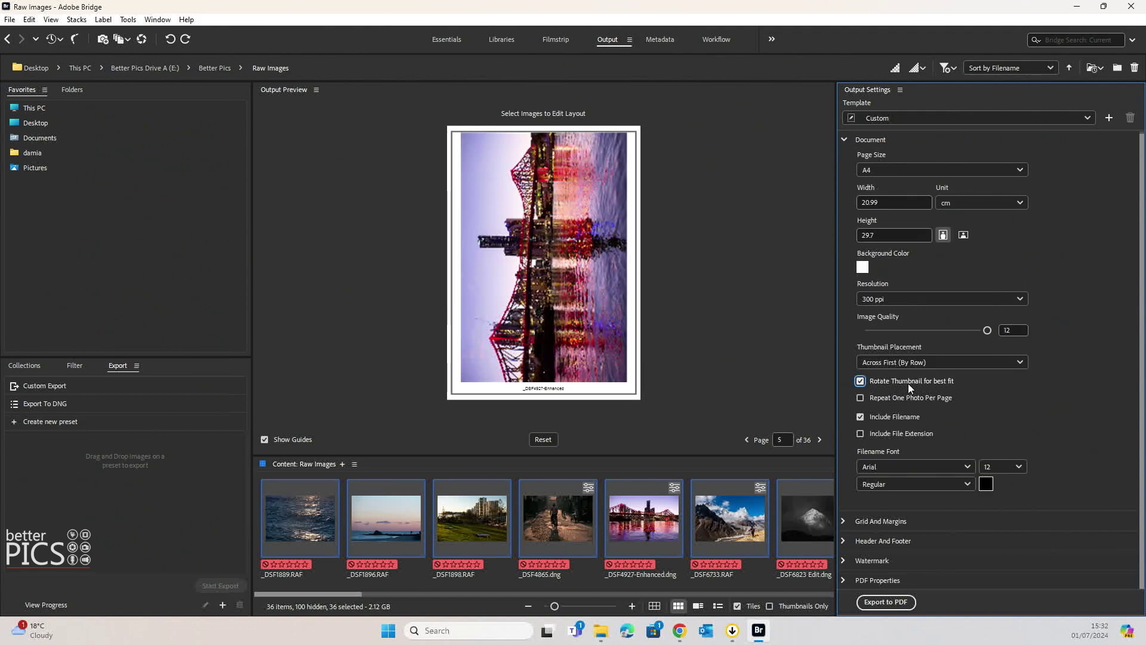
pyautogui.click(820, 440)
pyautogui.click(820, 439)
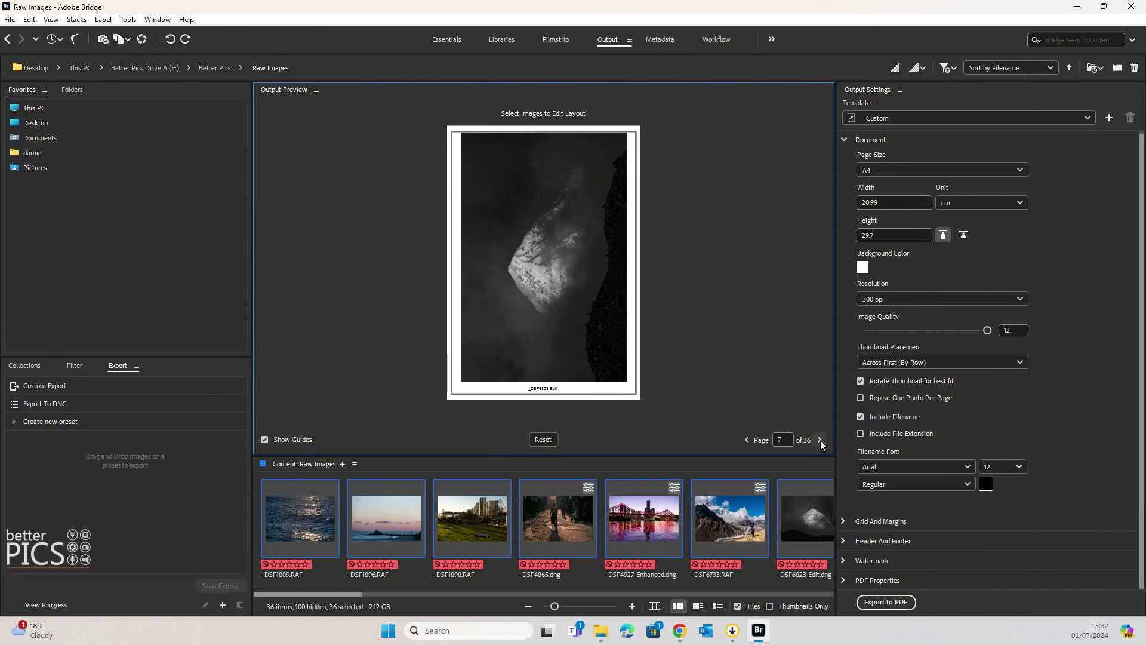
pyautogui.click(820, 439)
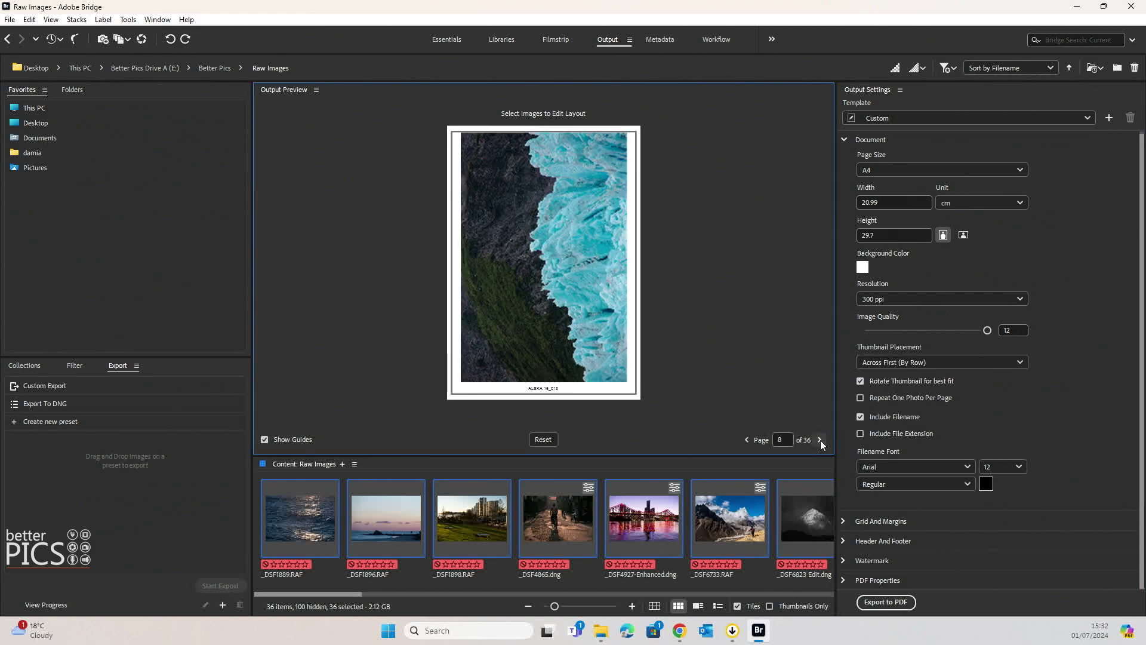
pyautogui.click(820, 439)
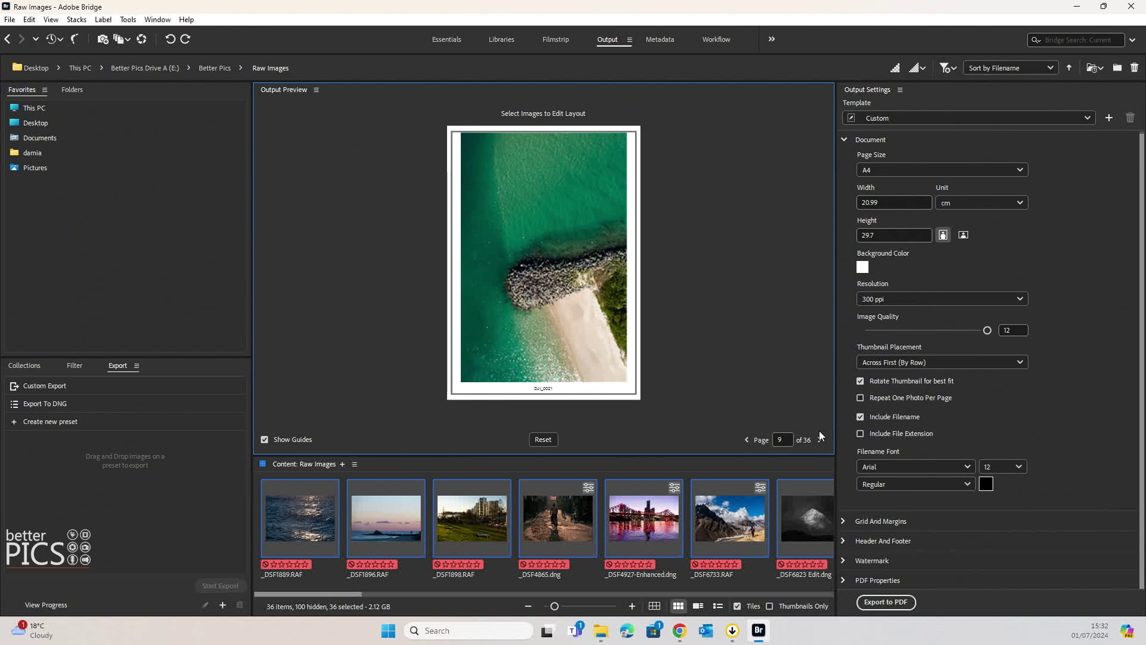
# Page further forward, then step back to page 10 of 36, the aerial beach shot
pyautogui.click(822, 441)
pyautogui.click(823, 440)
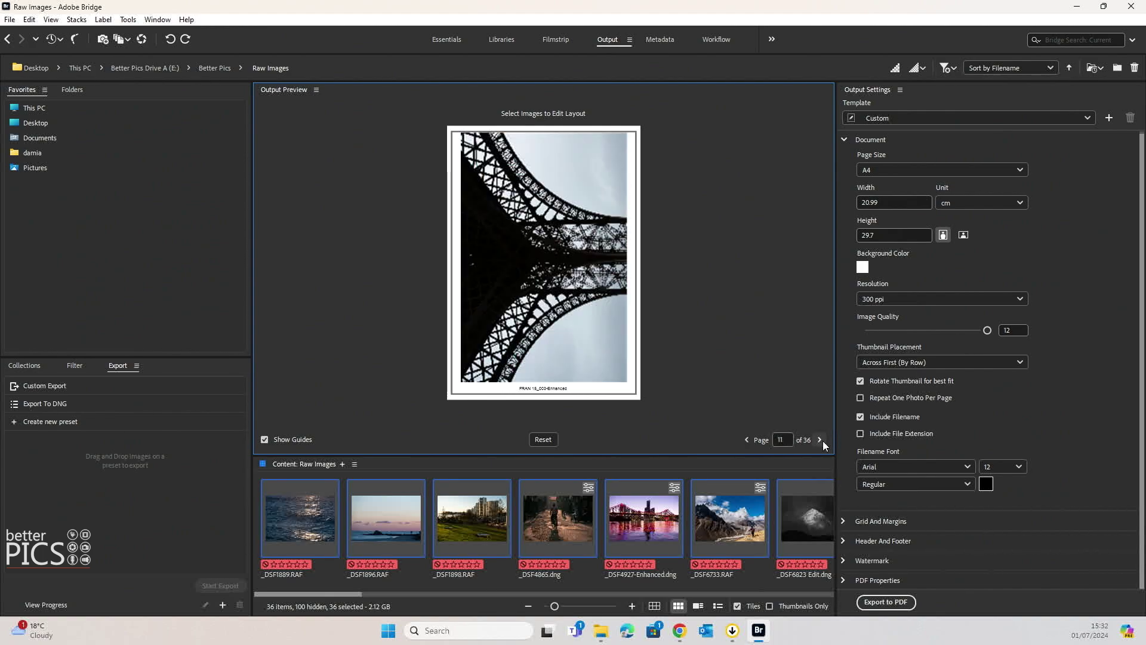
pyautogui.click(820, 439)
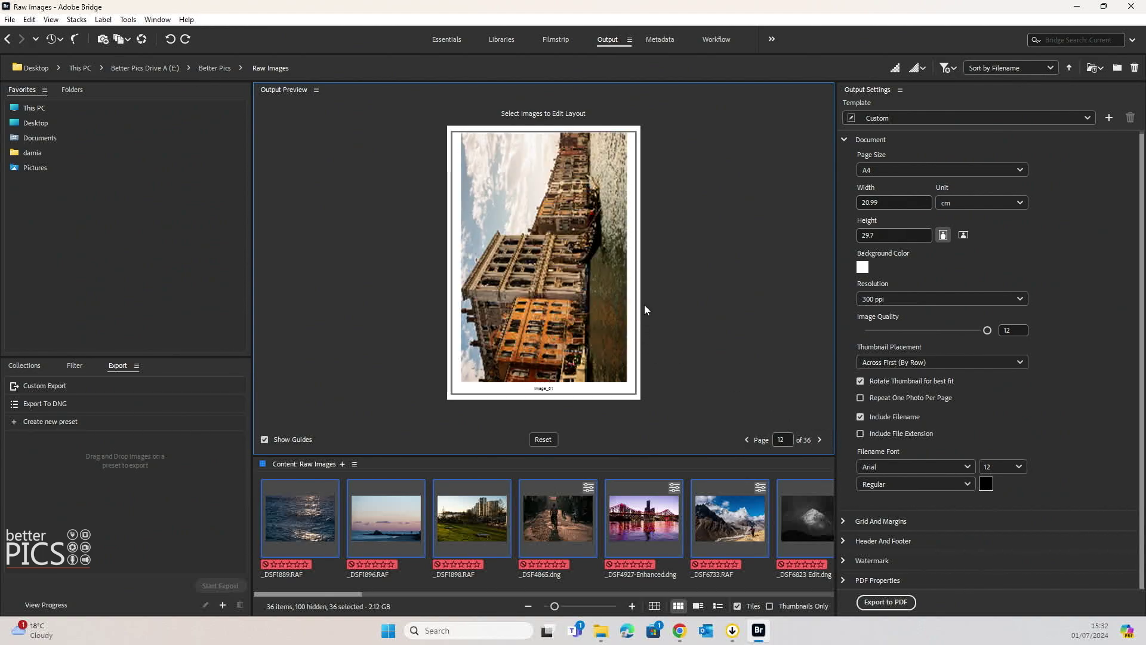
pyautogui.click(819, 440)
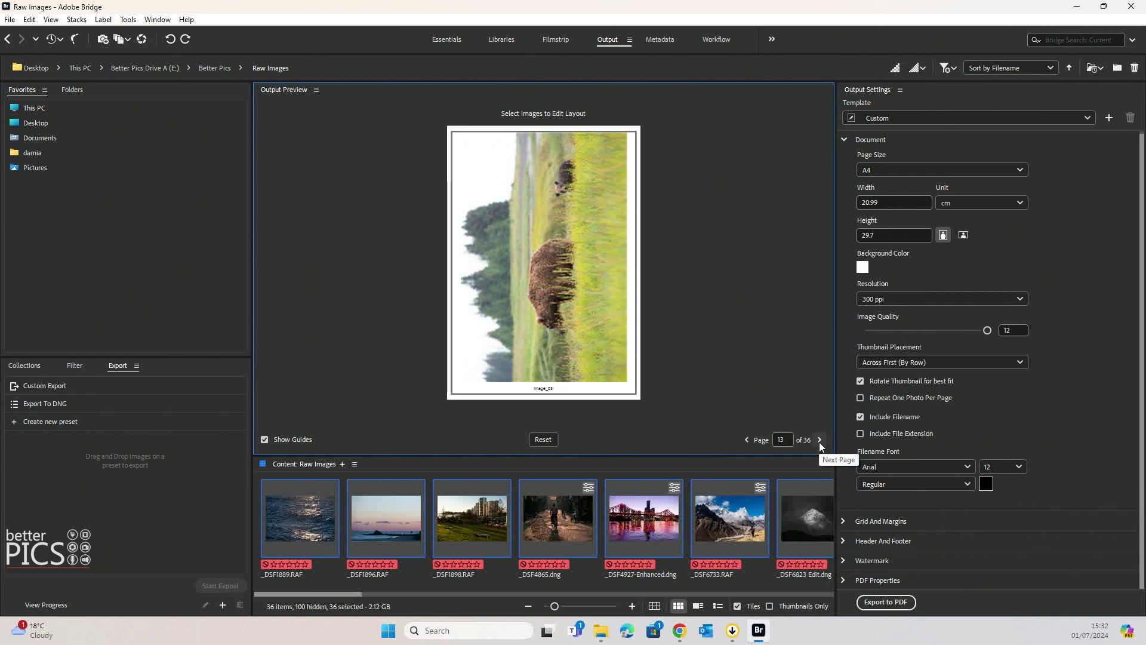
pyautogui.click(747, 439)
pyautogui.click(747, 440)
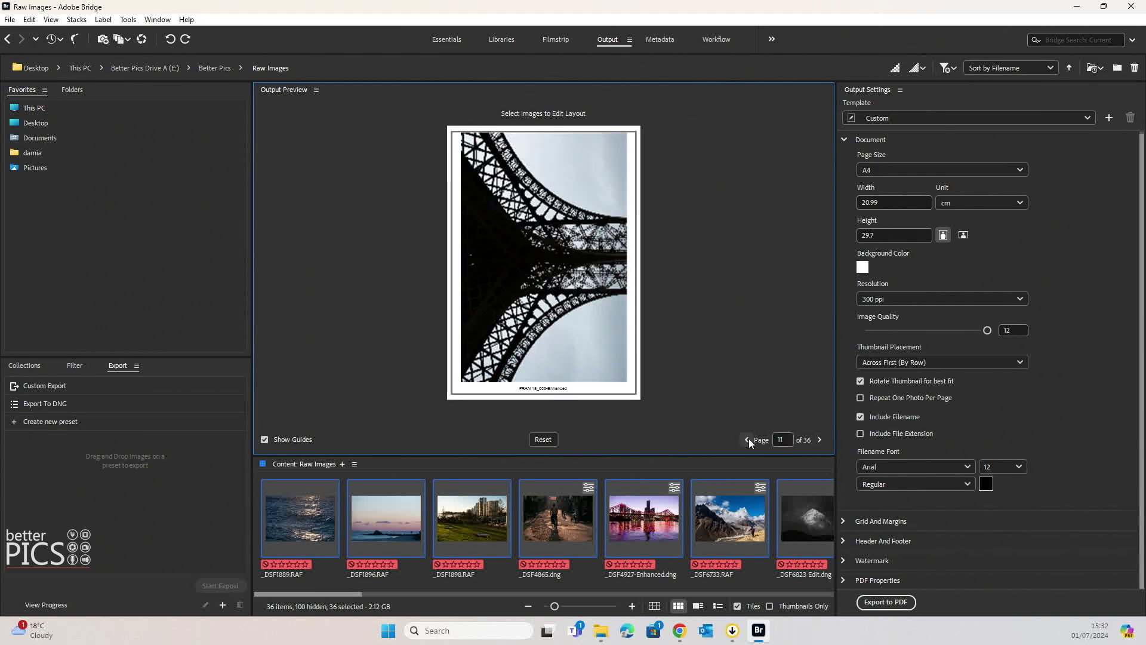
pyautogui.click(747, 439)
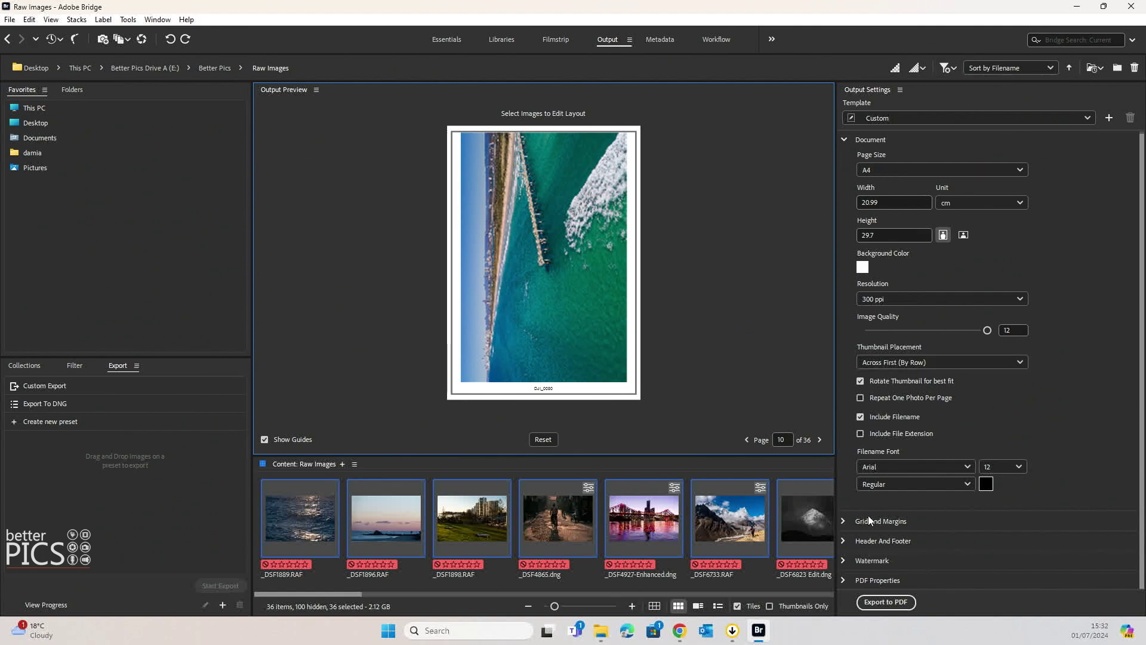
# Set the grid to 2 columns and 2 rows
pyautogui.click(852, 521)
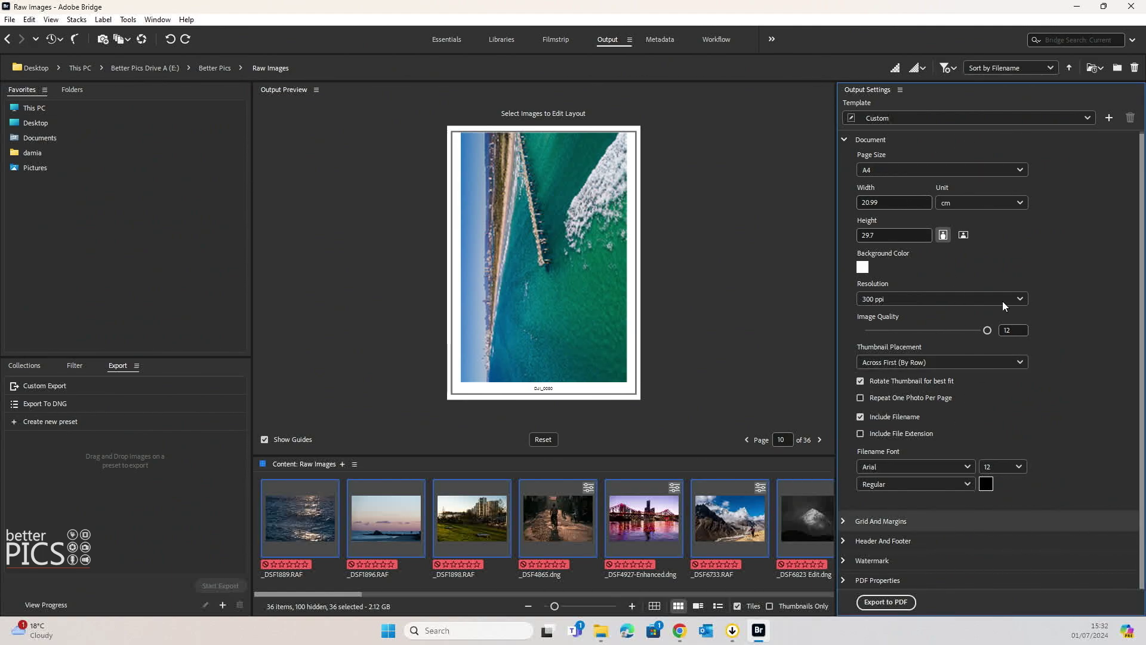
pyautogui.click(847, 521)
pyautogui.press('Tab')
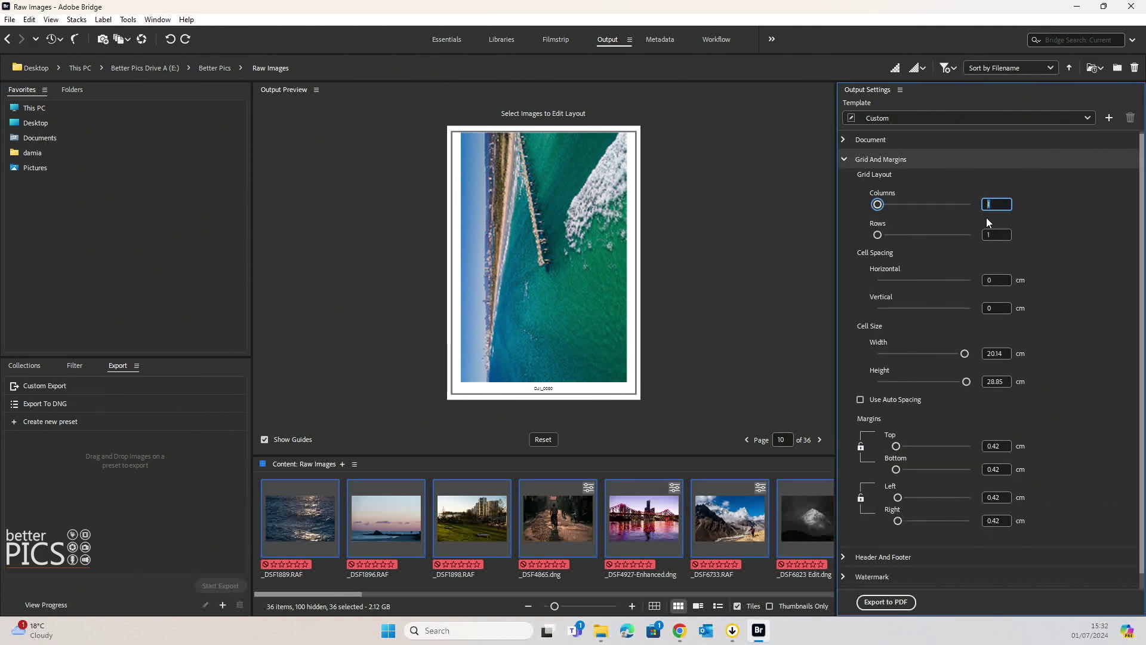
pyautogui.write('2')
pyautogui.press('Tab')
pyautogui.write('2')
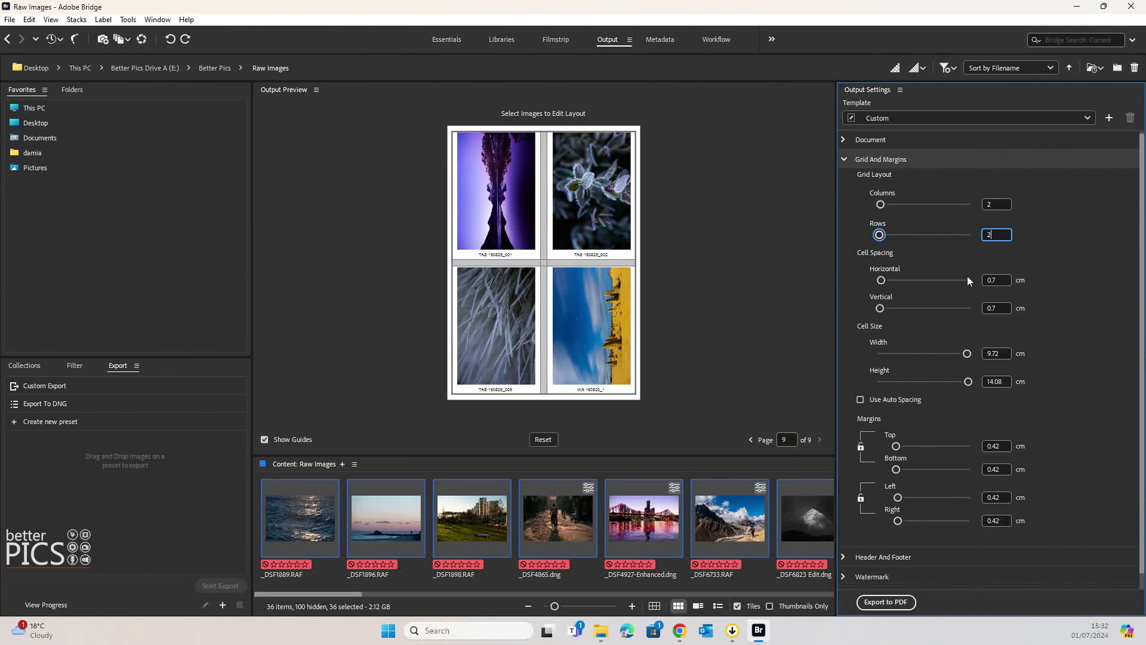
# Uncheck Rotate Thumbnail for best fit in Document, then collapse the Grid And Margins section
pyautogui.click(844, 141)
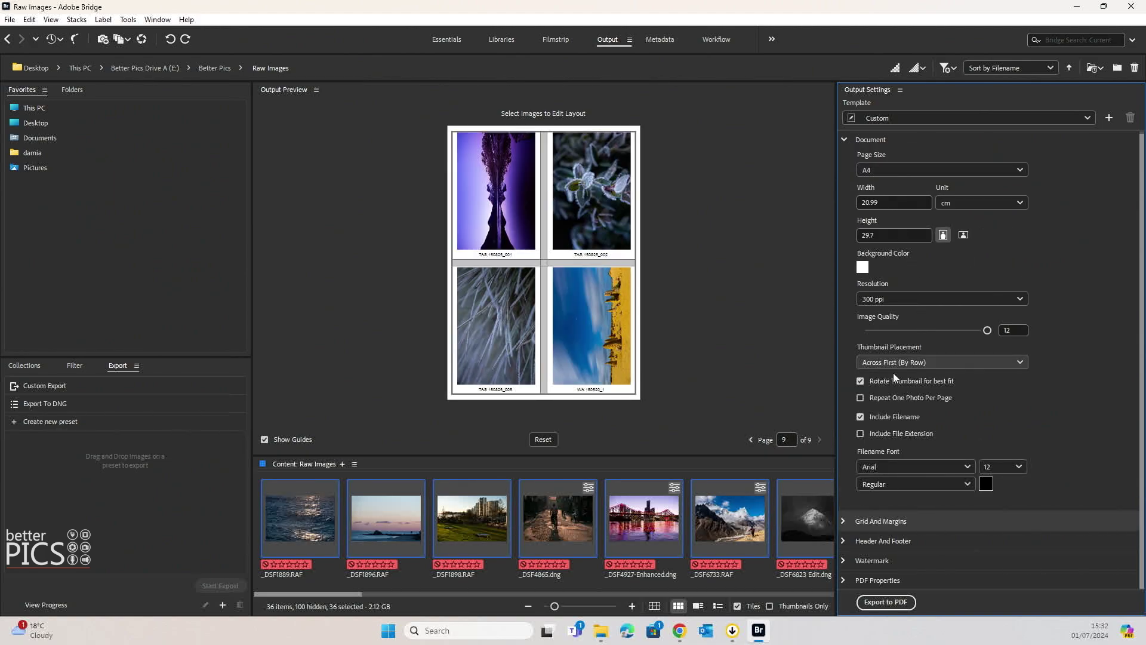
pyautogui.click(870, 381)
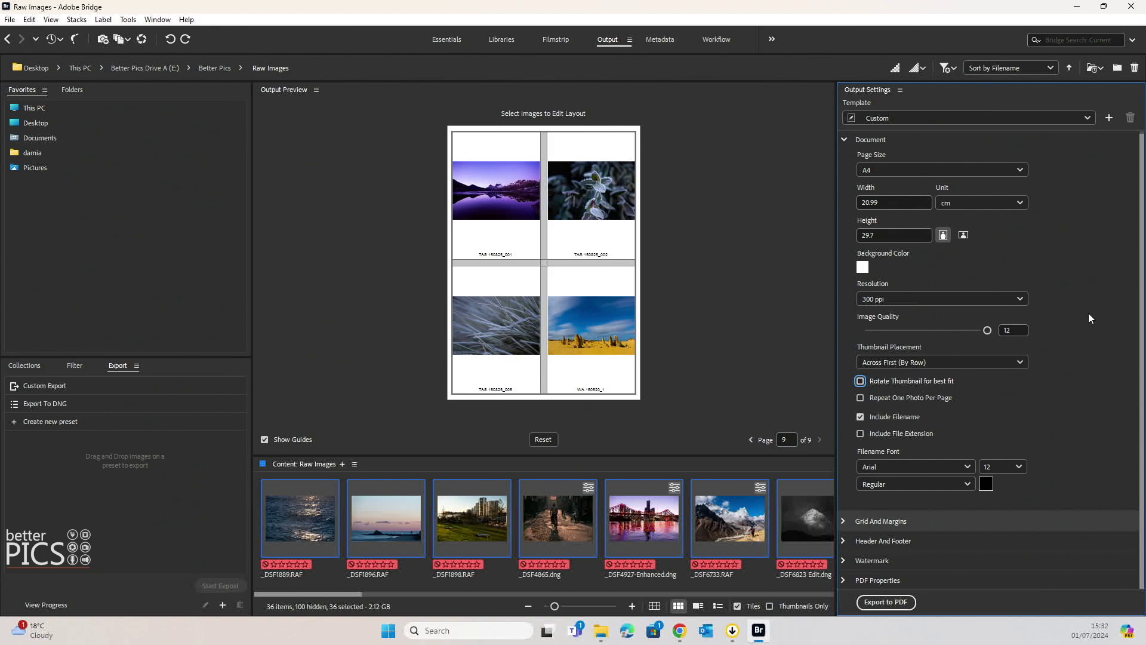
pyautogui.click(1087, 521)
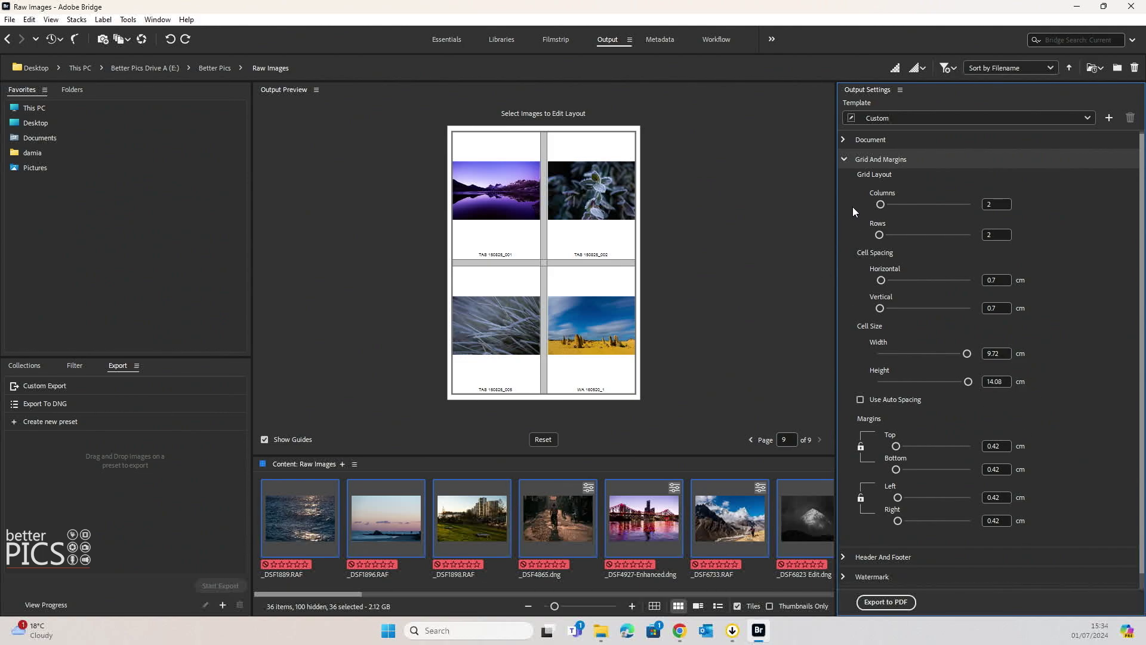
pyautogui.click(847, 159)
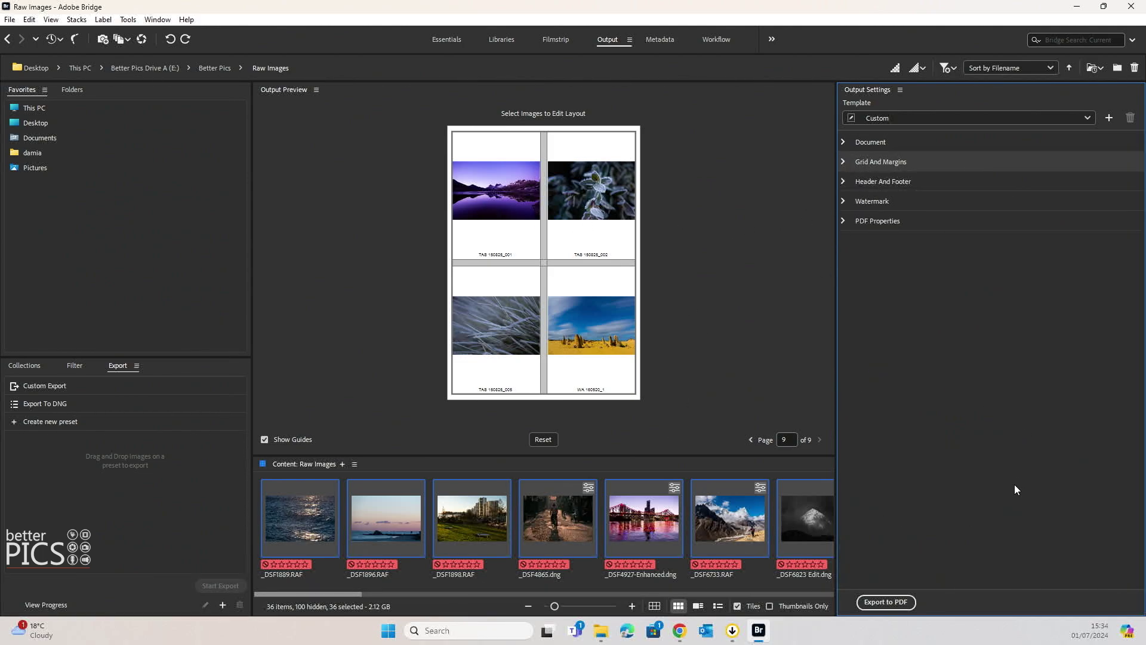
# Export the contact sheet as Untitled.pdf into the 27 contact sheets in bridge > export folder
pyautogui.click(892, 603)
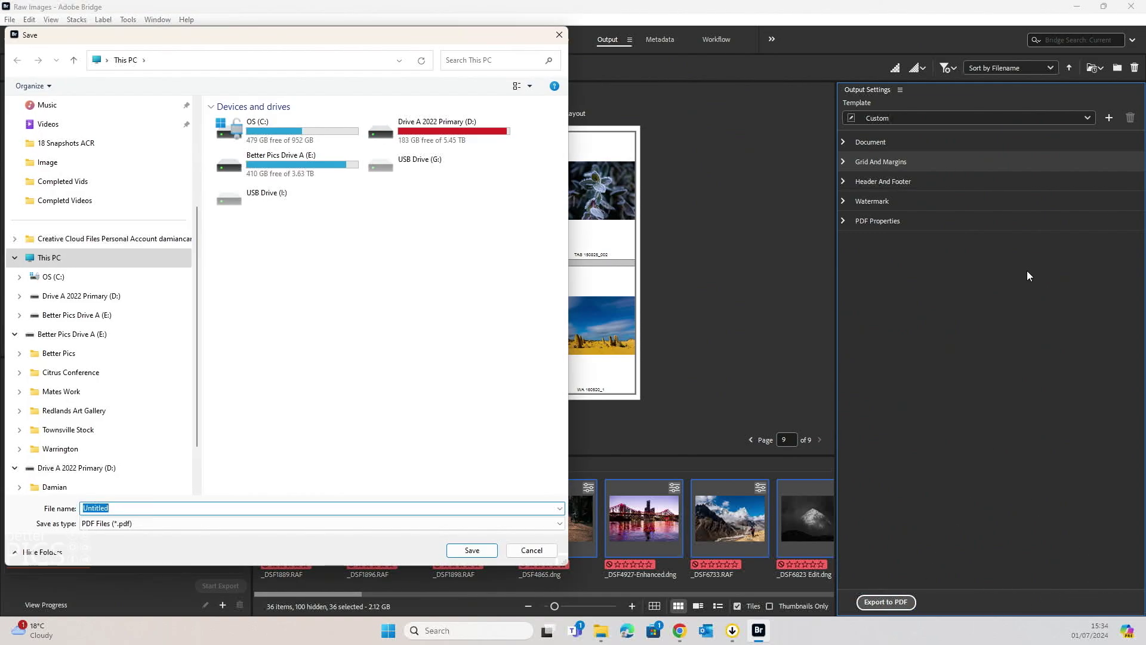
pyautogui.doubleClick(335, 169)
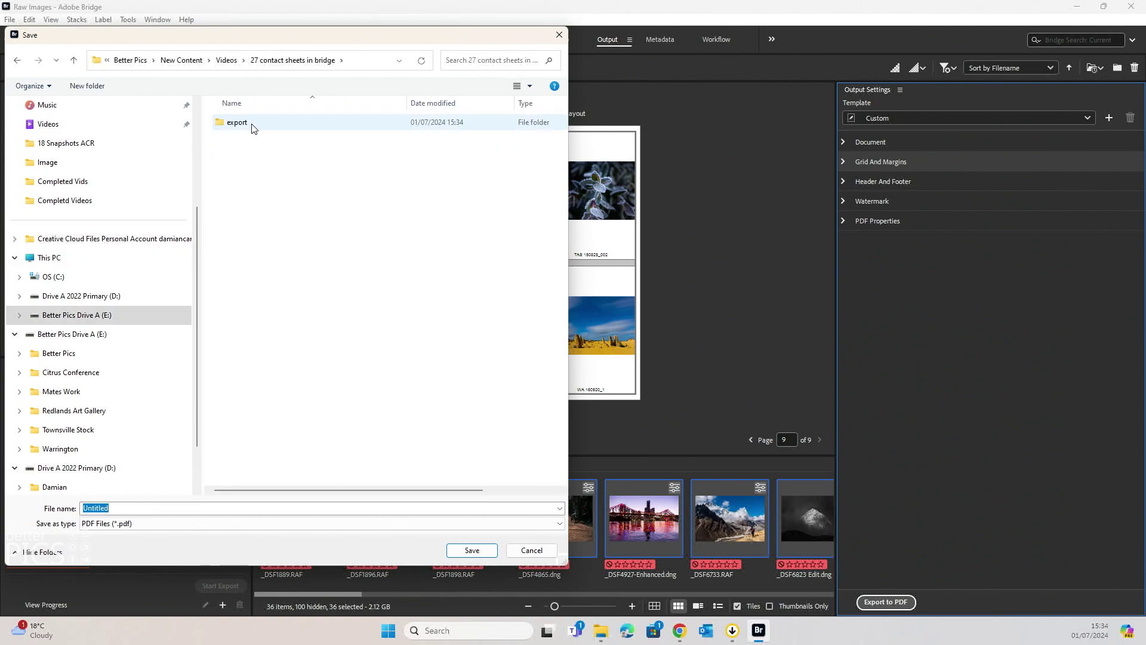
pyautogui.doubleClick(253, 126)
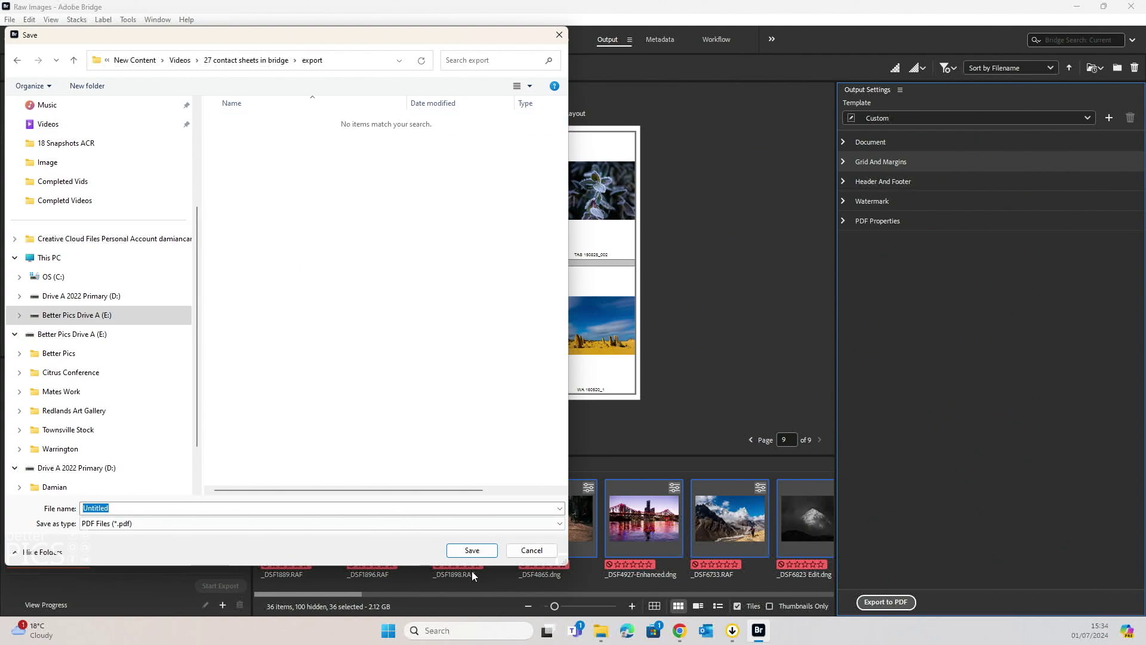
pyautogui.click(485, 553)
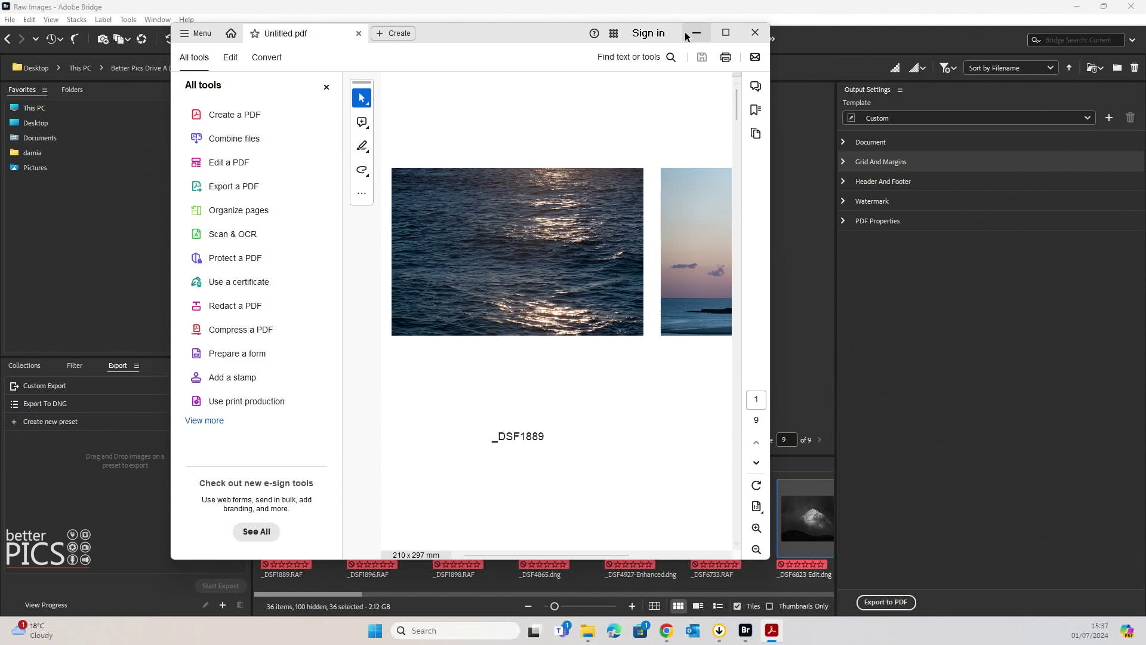
# Maximize Acrobat and scroll through Untitled.pdf from page 1 to page 9 of 9
pyautogui.click(726, 33)
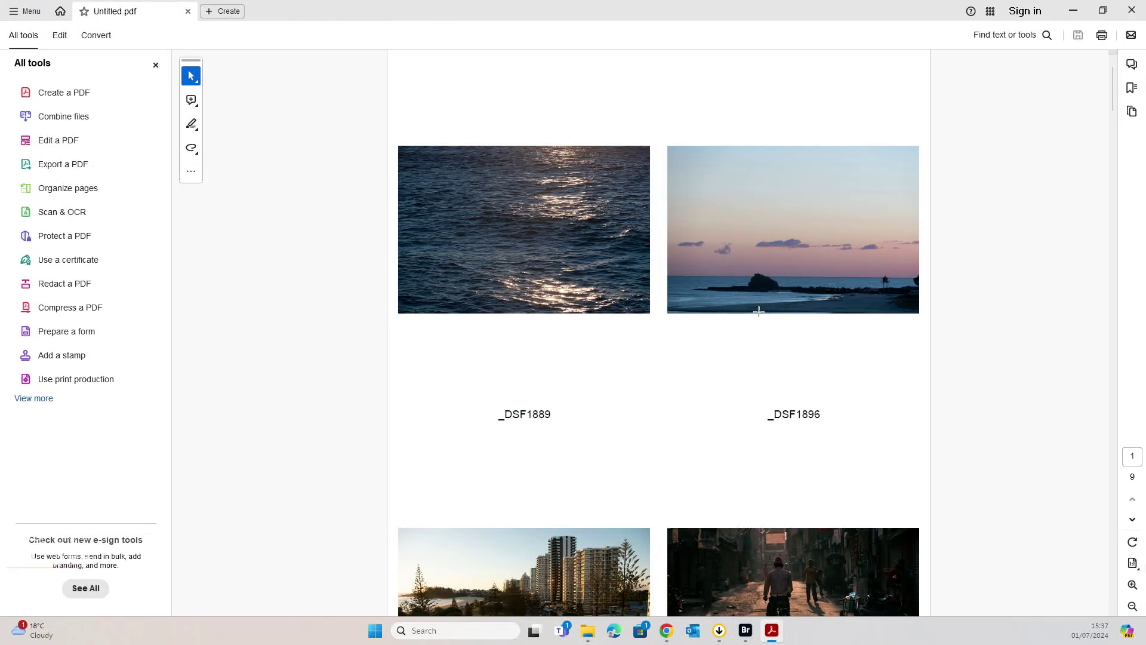
pyautogui.scroll(-7, 726, 335)
pyautogui.scroll(-14, 720, 337)
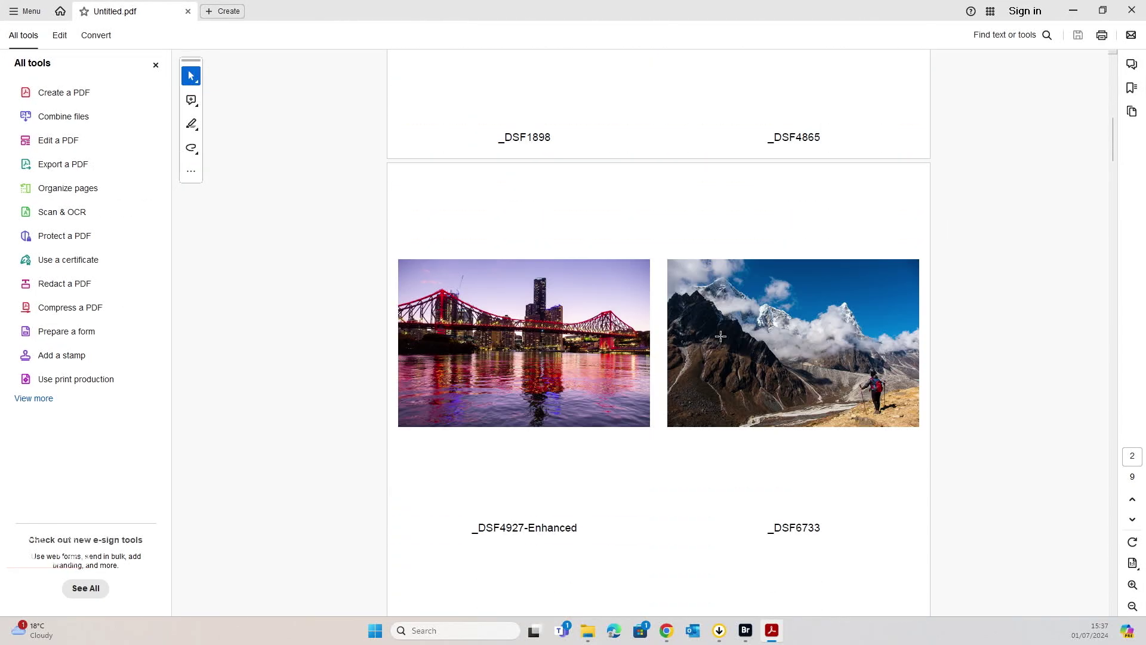
pyautogui.scroll(-17, 722, 335)
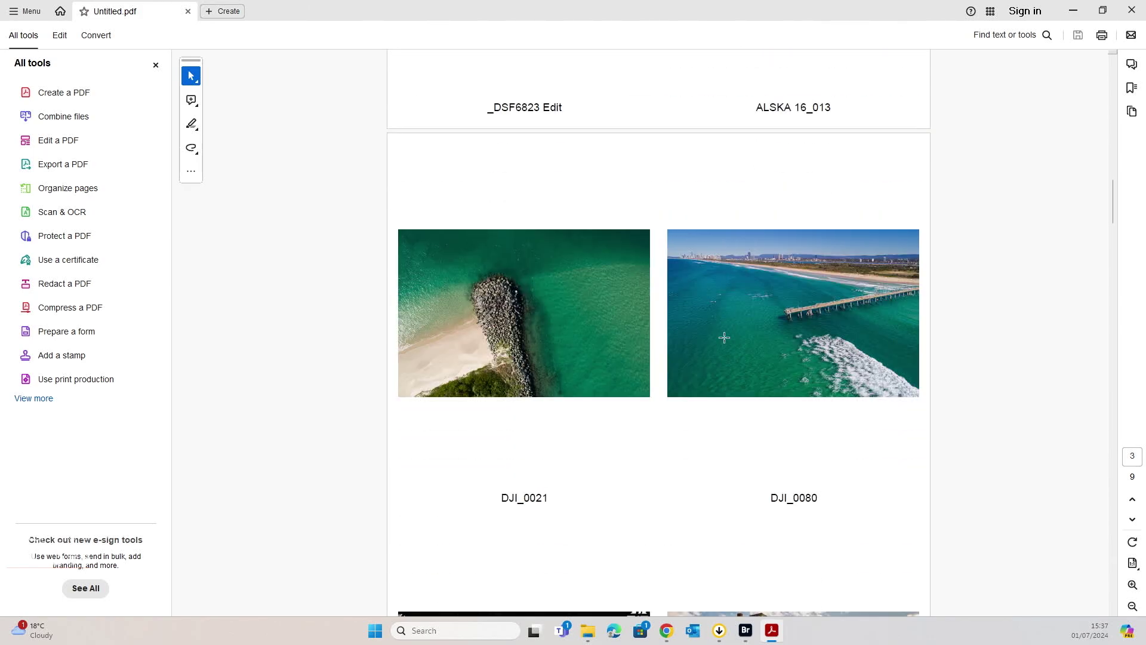
pyautogui.scroll(-17, 724, 338)
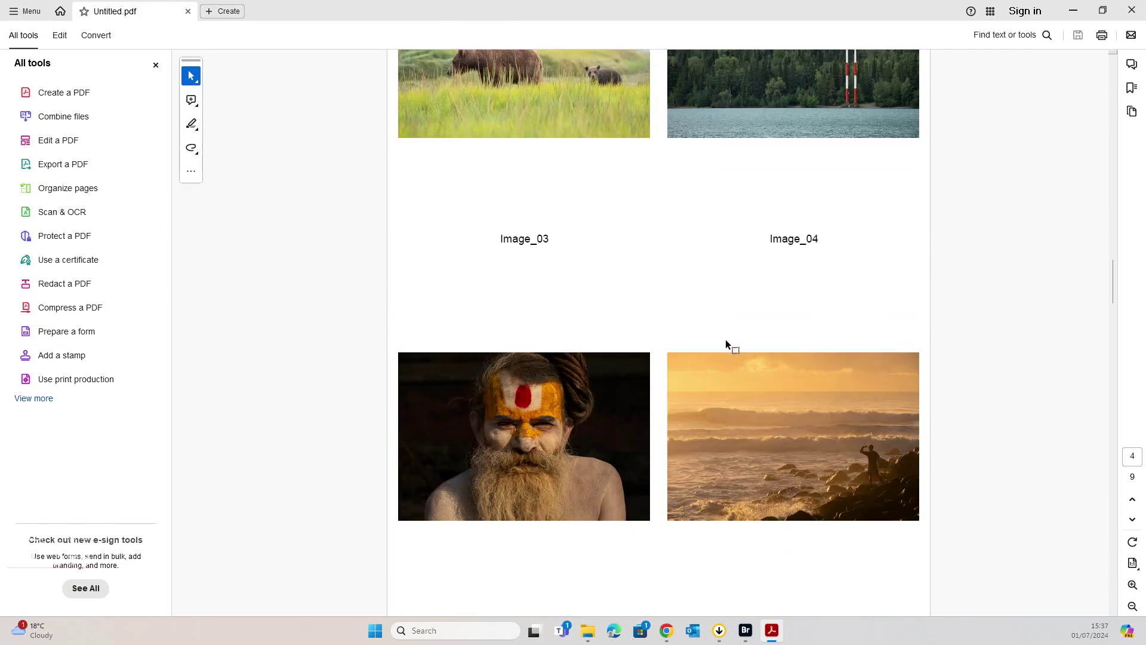
pyautogui.scroll(-9, 722, 340)
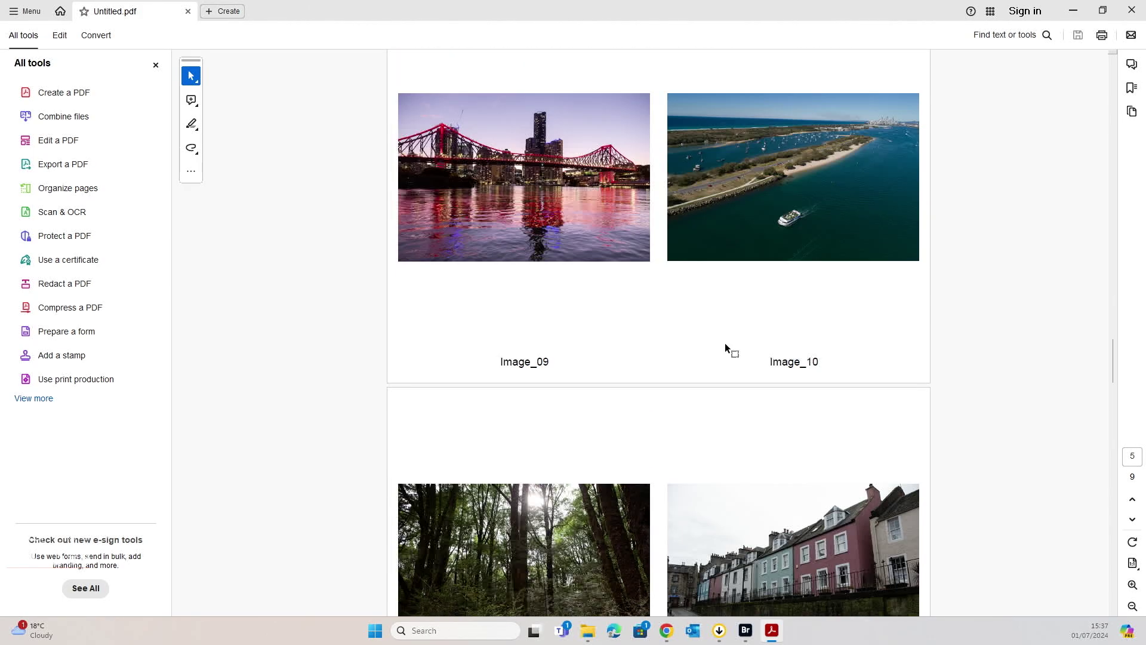
pyautogui.scroll(-17, 726, 345)
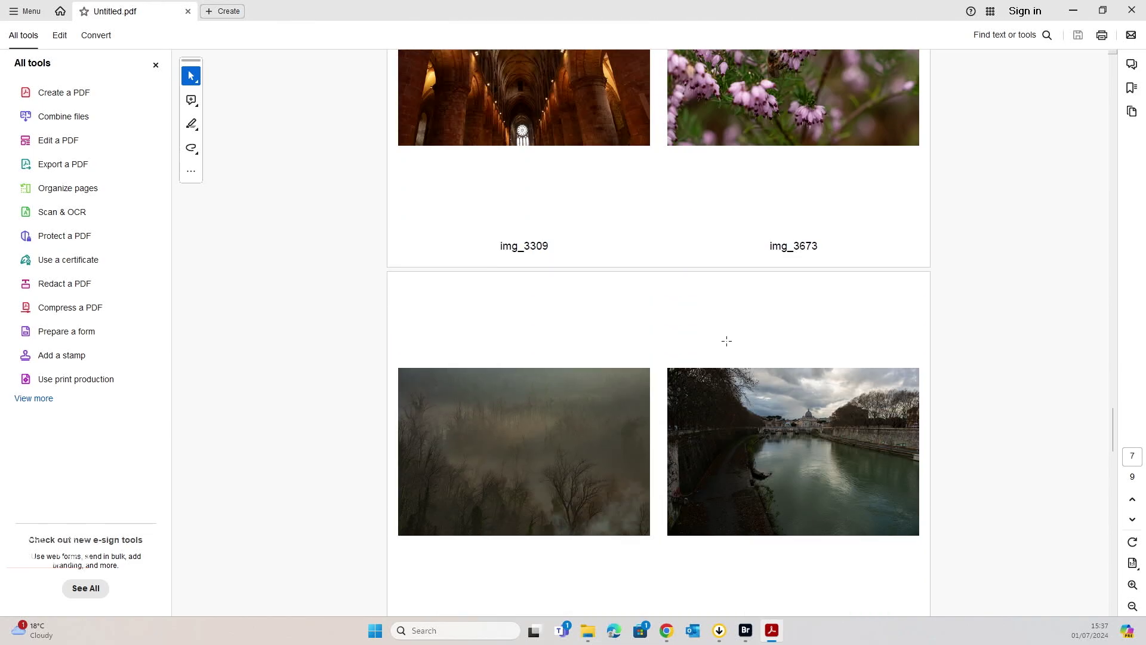
pyautogui.scroll(-13, 724, 346)
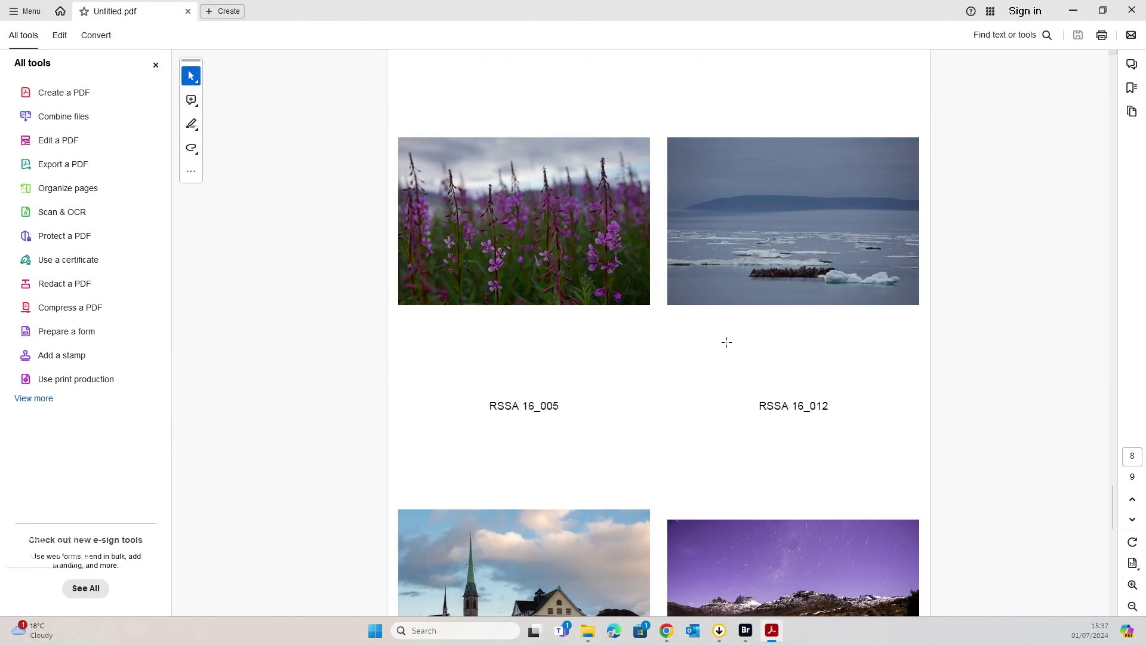
pyautogui.scroll(-2, 723, 343)
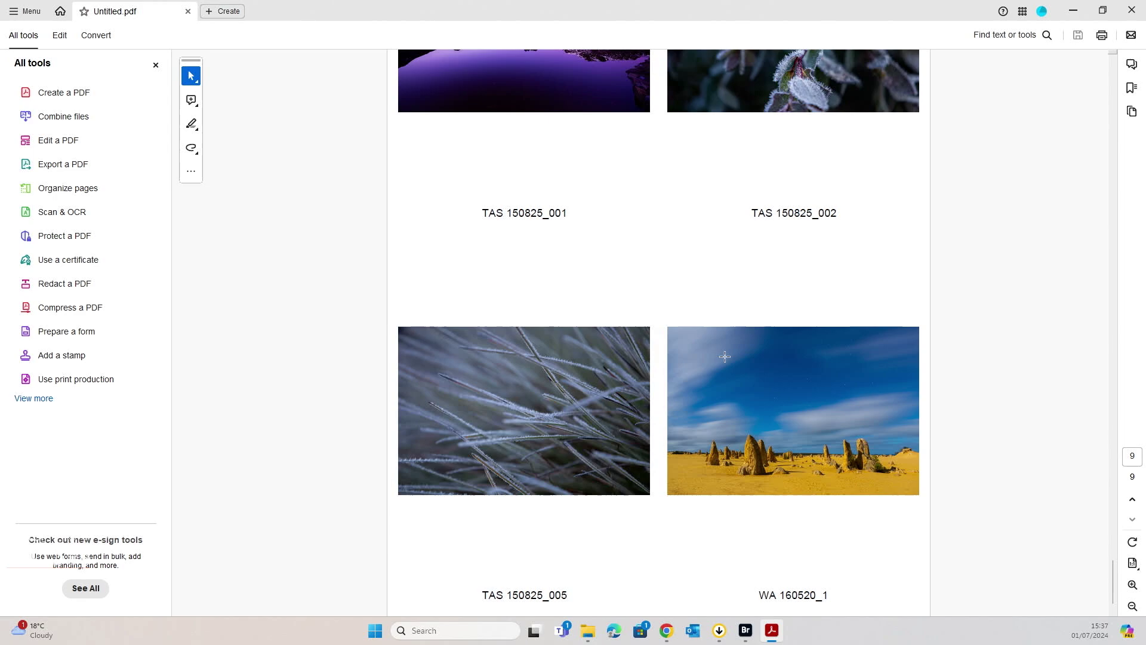
pyautogui.click(1143, 15)
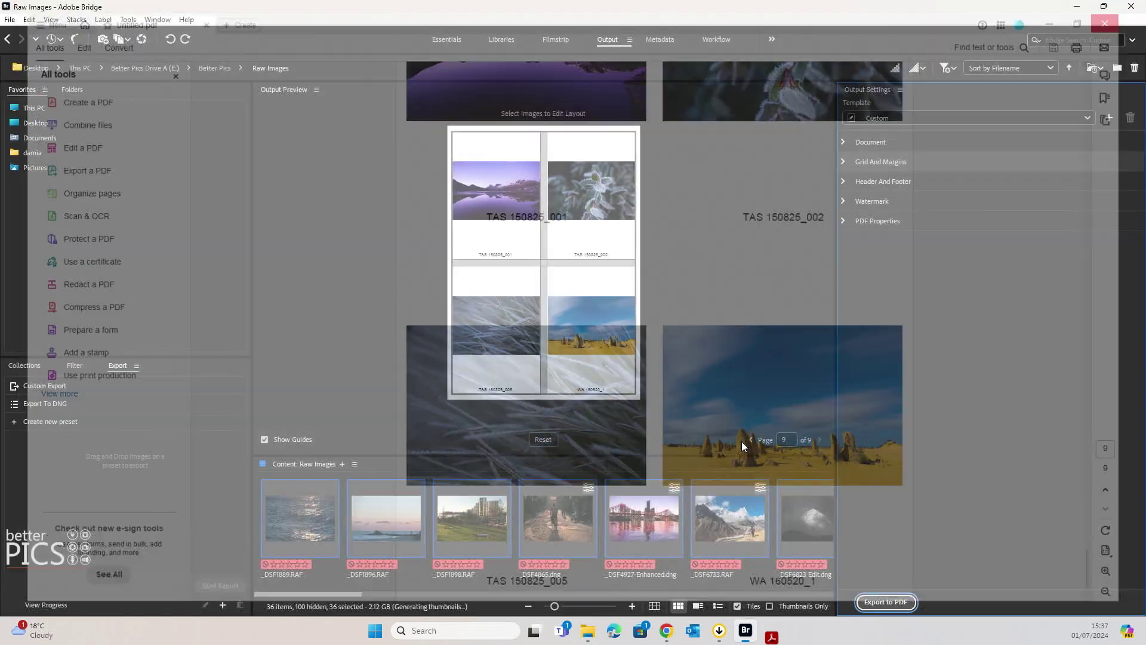